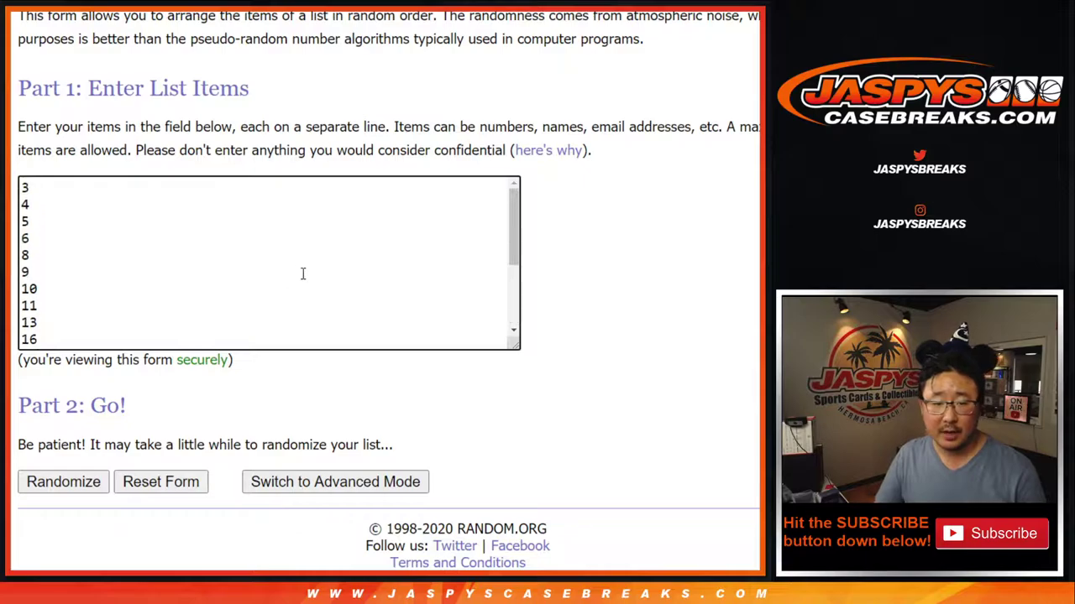
# Roll two virtual dice in the Dice Roller.
pyautogui.hotkey('ctrl', 'Tab')
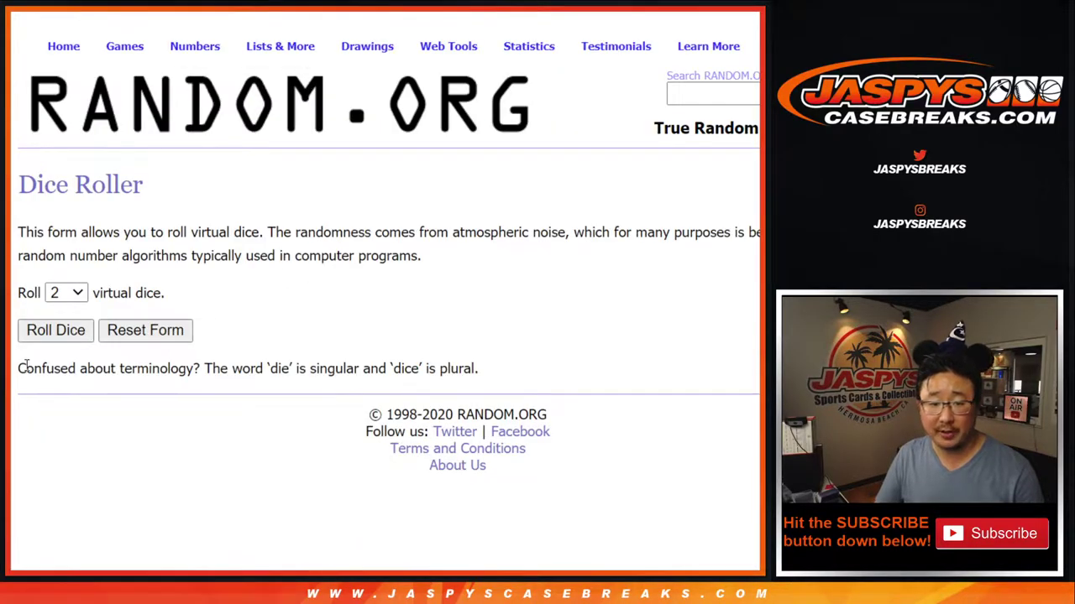
pyautogui.click(38, 334)
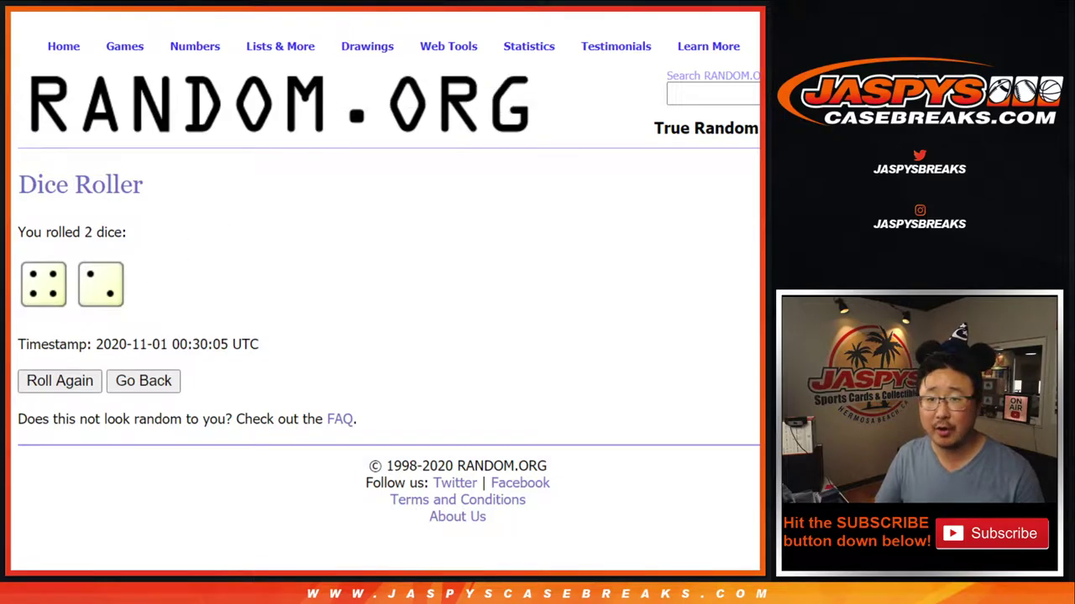
# Randomize the list of participant names six times in the List Randomizer.
pyautogui.hotkey('ctrl', 'shift', 'Tab')
pyautogui.scroll(-3, 243, 252)
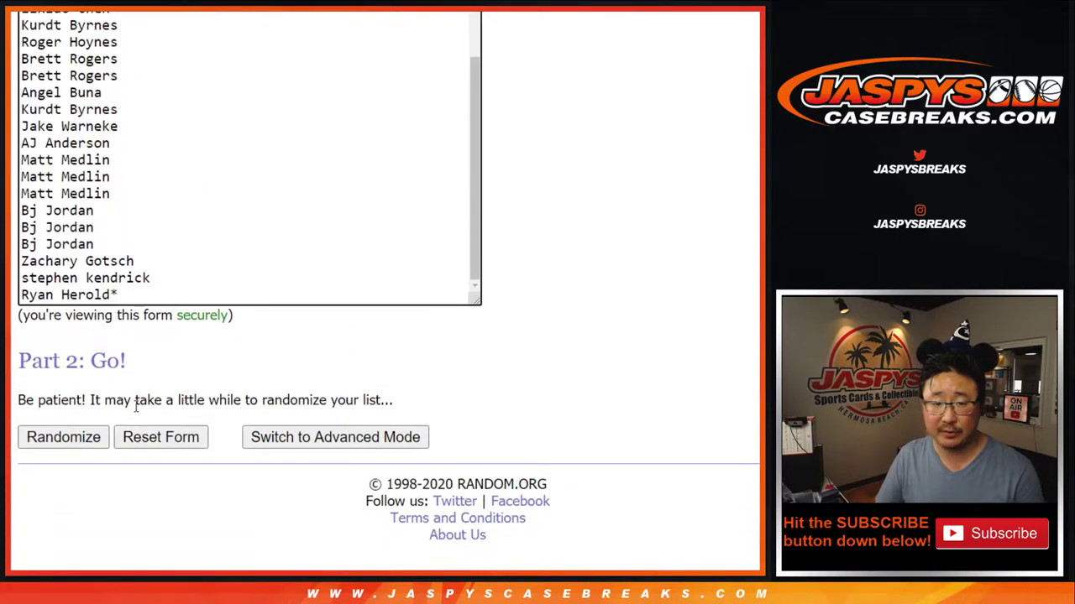
pyautogui.click(63, 437)
pyautogui.click(44, 440)
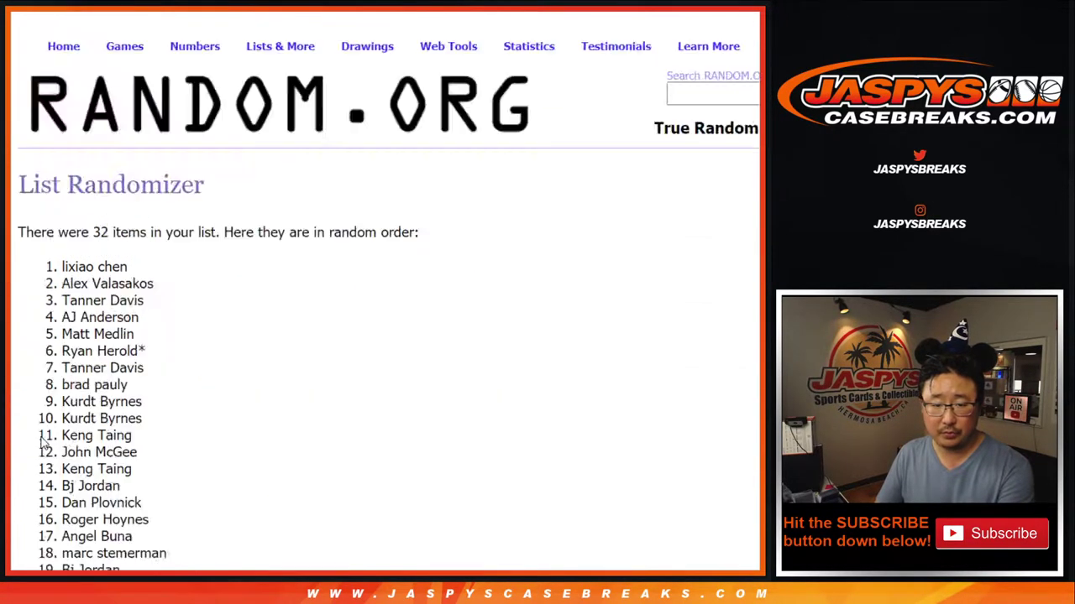
pyautogui.scroll(-6, 42, 443)
pyautogui.click(45, 438)
pyautogui.click(46, 438)
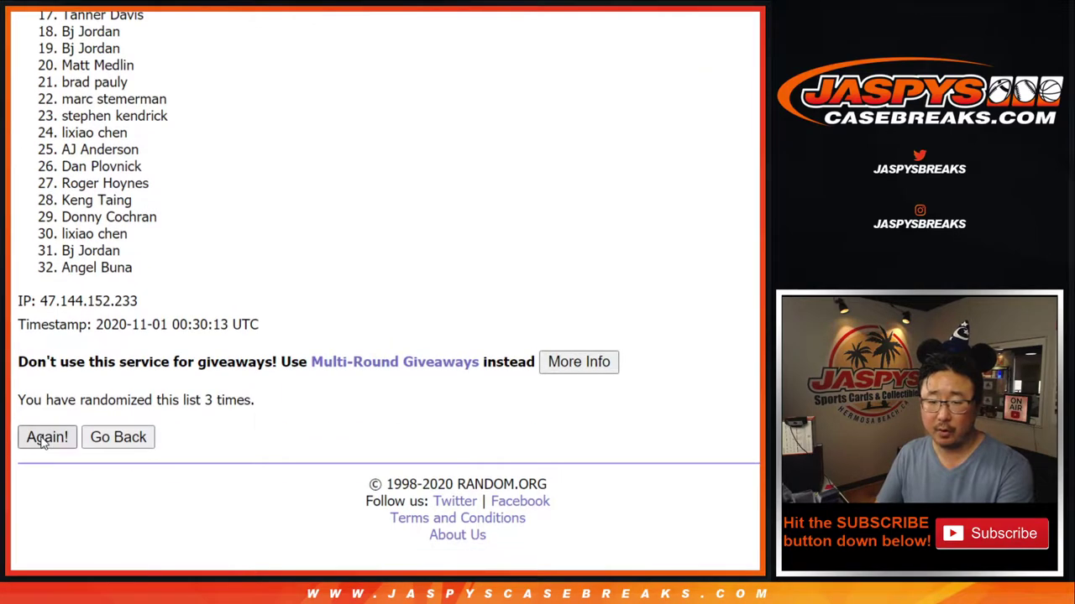
pyautogui.click(45, 439)
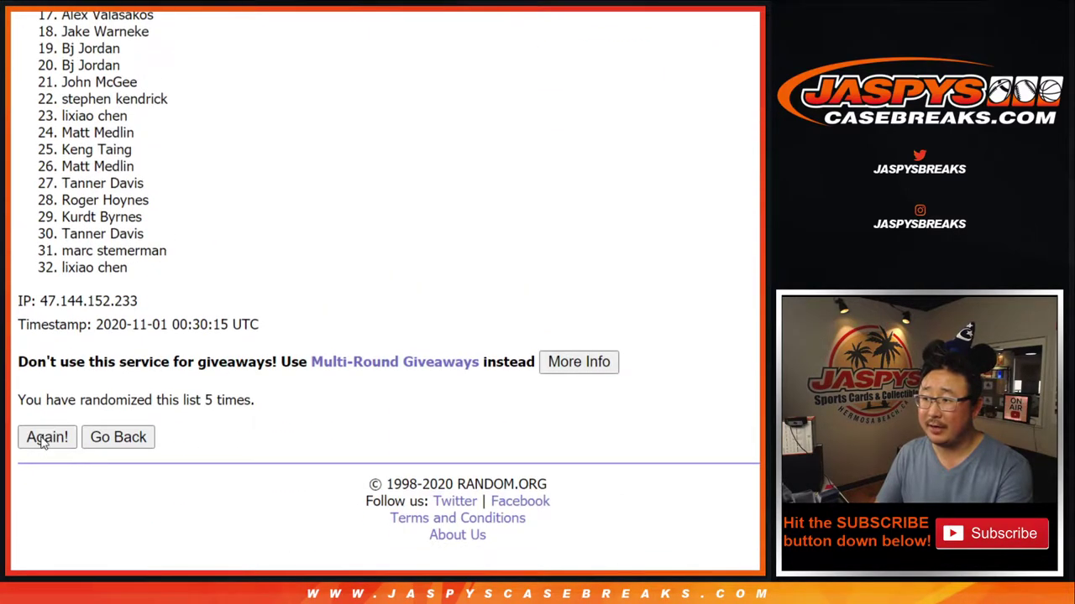
pyautogui.click(43, 439)
pyautogui.scroll(-6, 304, 273)
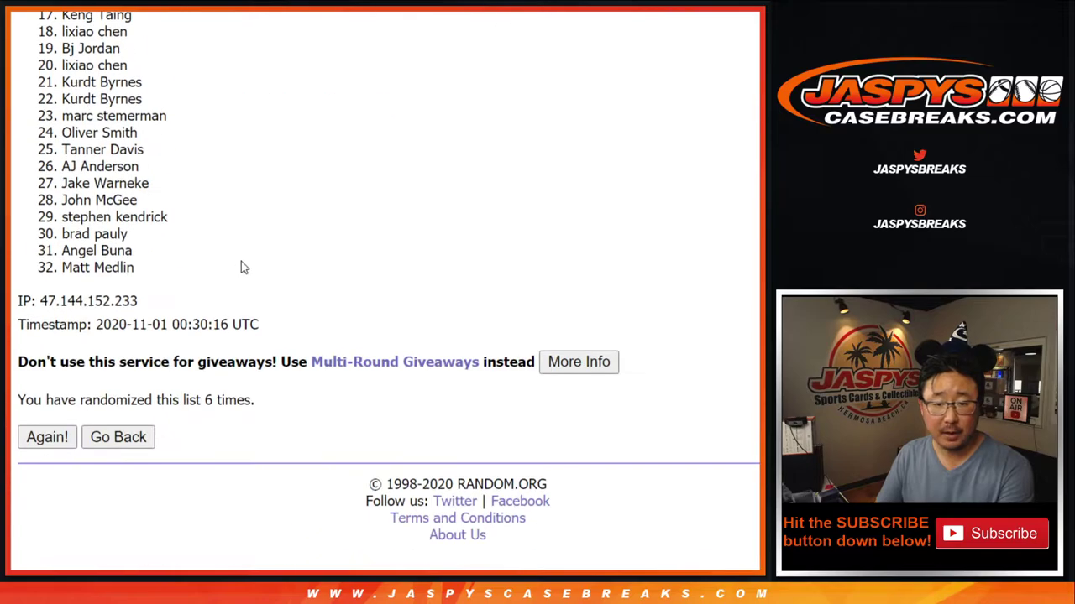
# Copy all 32 randomized participant names into column A of the Google Sheets spreadsheet, starting at cell A1.
pyautogui.scroll(6, 197, 268)
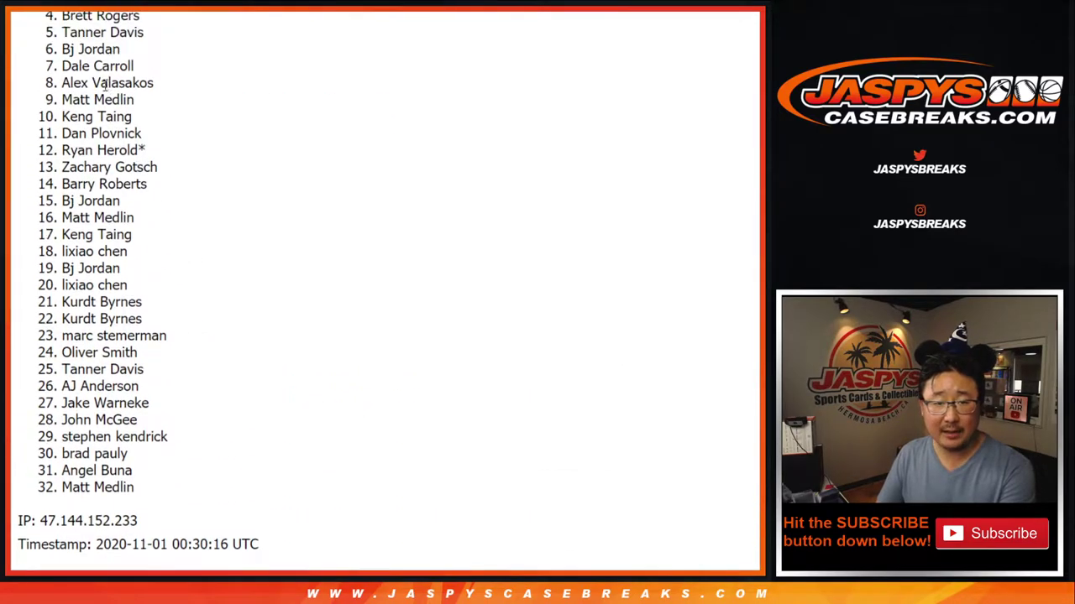
pyautogui.tripleClick(75, 39)
pyautogui.moveTo(74, 67); pyautogui.dragTo(154, 558)
pyautogui.hotkey('ctrl', 'c')
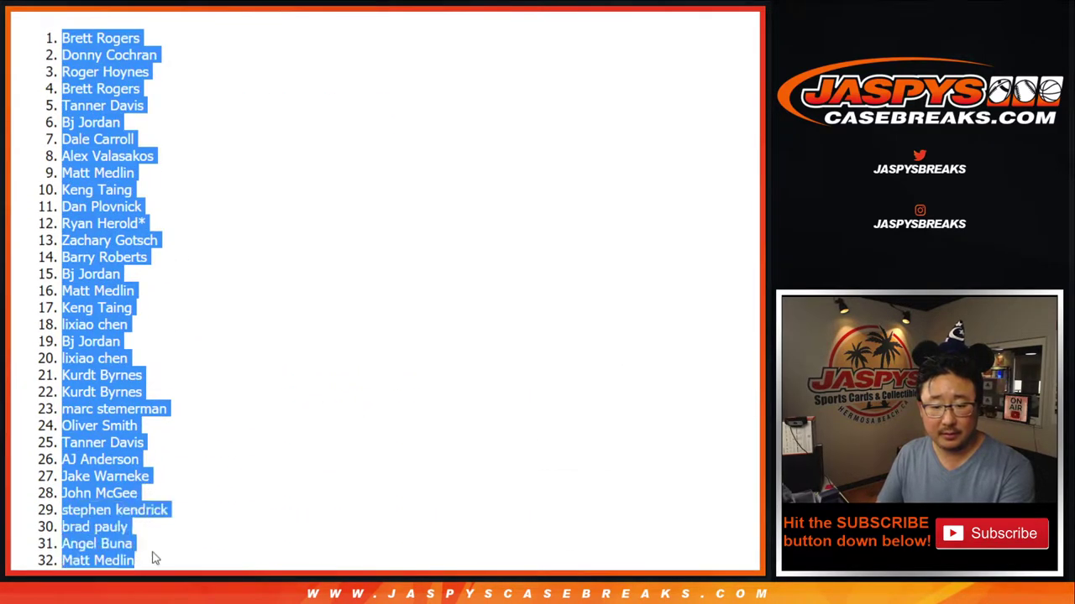
pyautogui.scroll(-3, 166, 534)
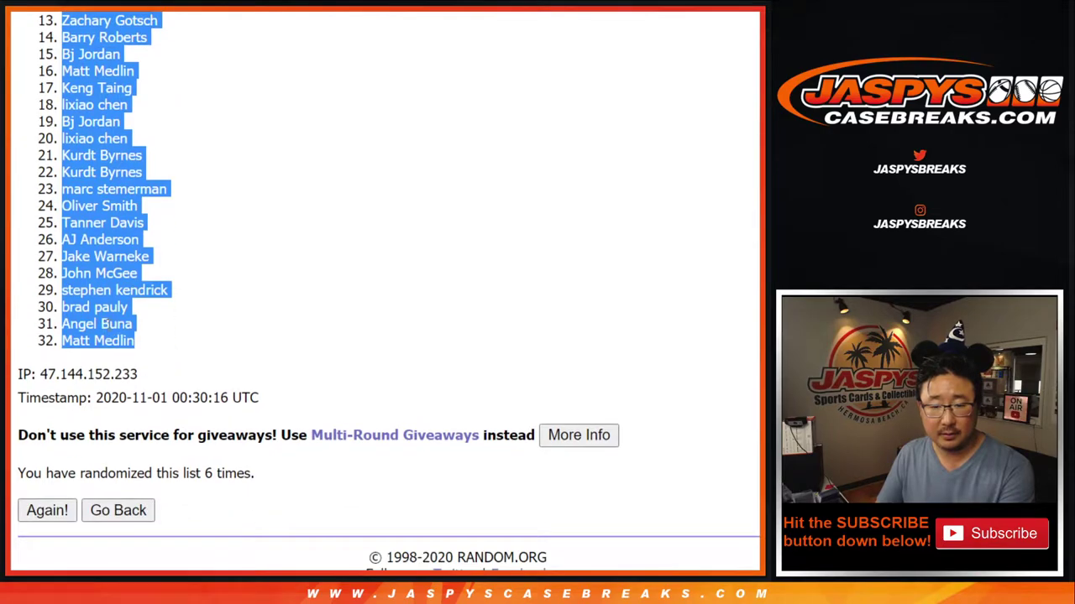
pyautogui.hotkey('alt', 'Tab')
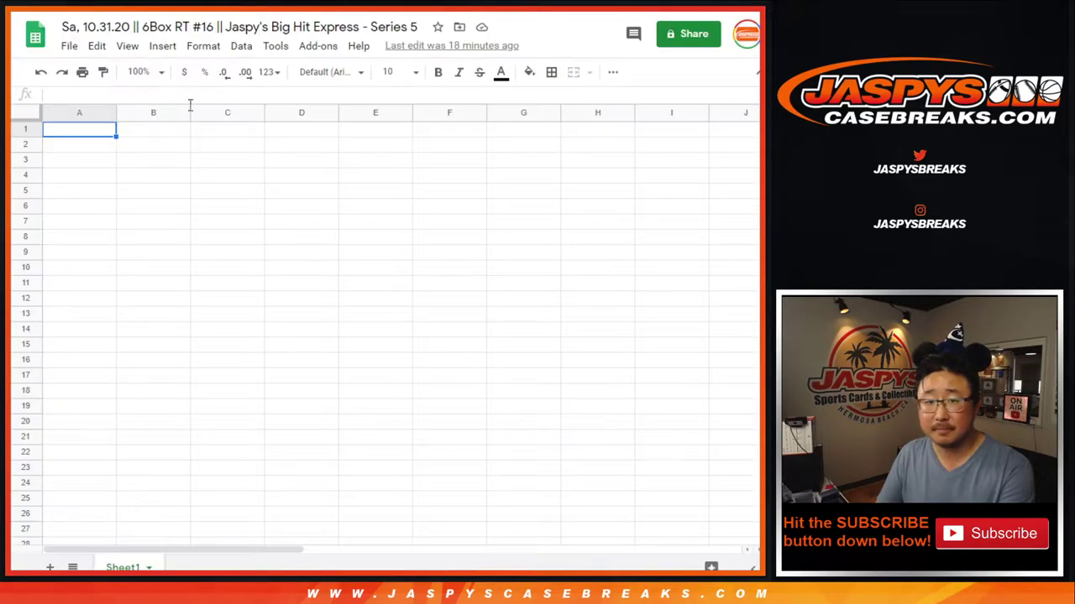
pyautogui.rightClick(101, 136)
pyautogui.click(138, 116)
pyautogui.scroll(-3, 206, 256)
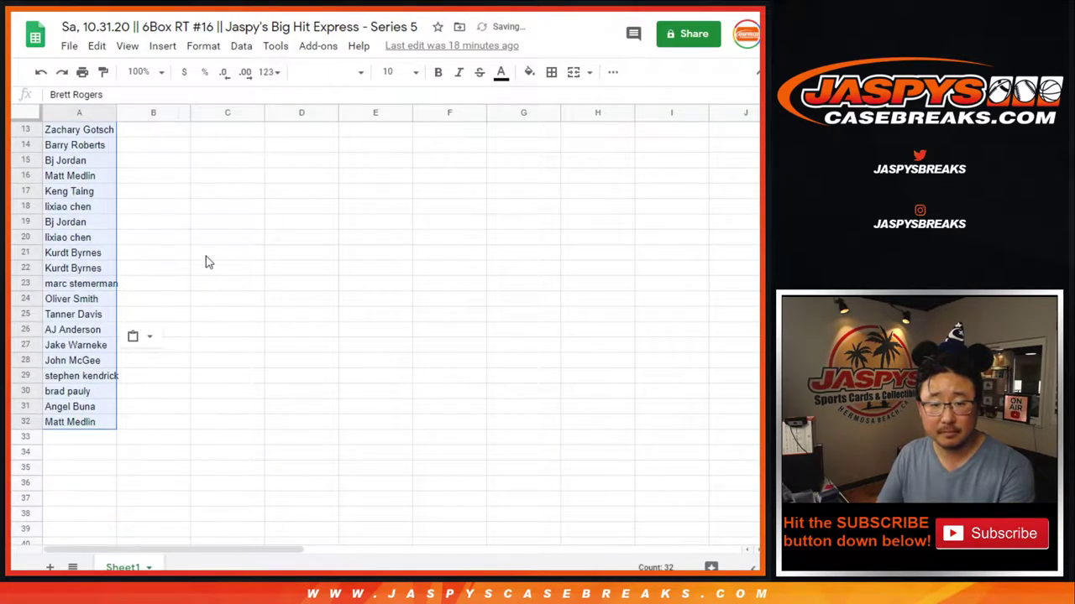
pyautogui.scroll(3, 206, 256)
# Recheck the dice roll on RANDOM.ORG and randomize the list of team combinations six times.
pyautogui.hotkey('alt', 'Tab')
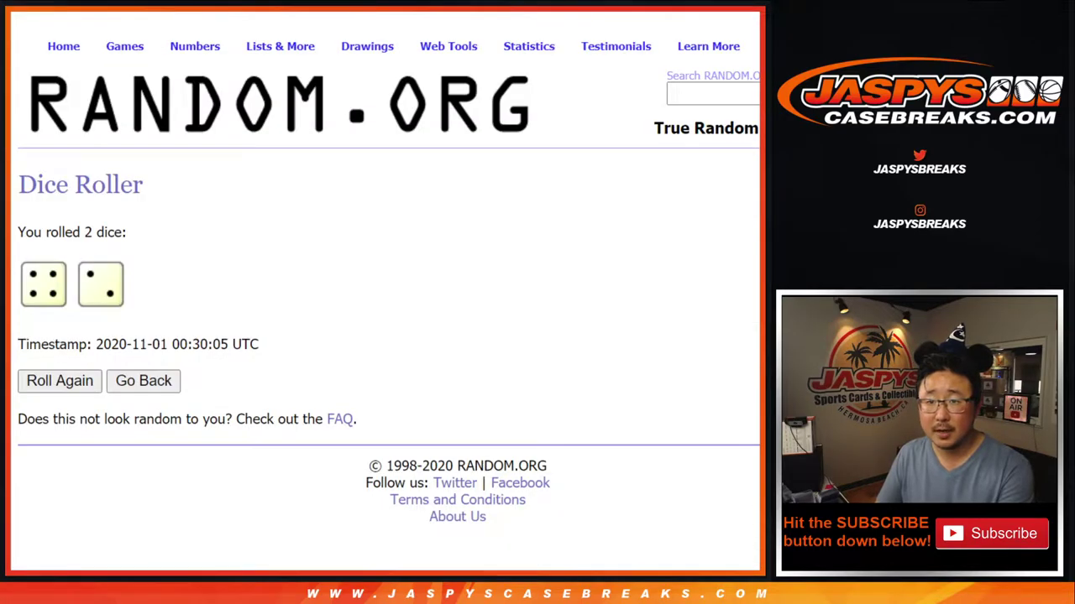
pyautogui.hotkey('alt', 'Tab')
pyautogui.scroll(-3, 560, 216)
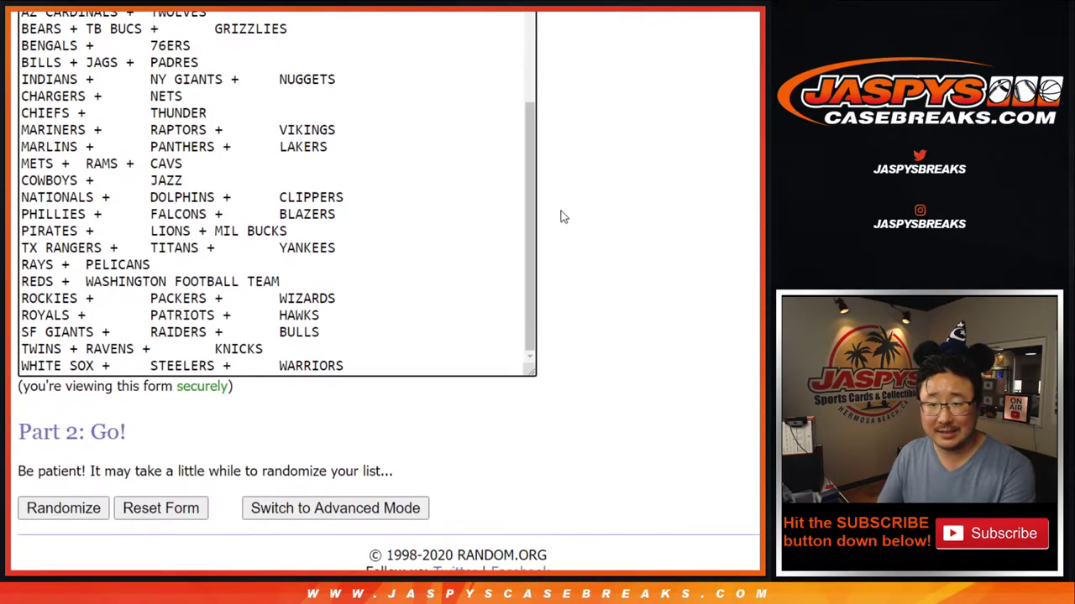
pyautogui.click(52, 502)
pyautogui.scroll(-7, 47, 491)
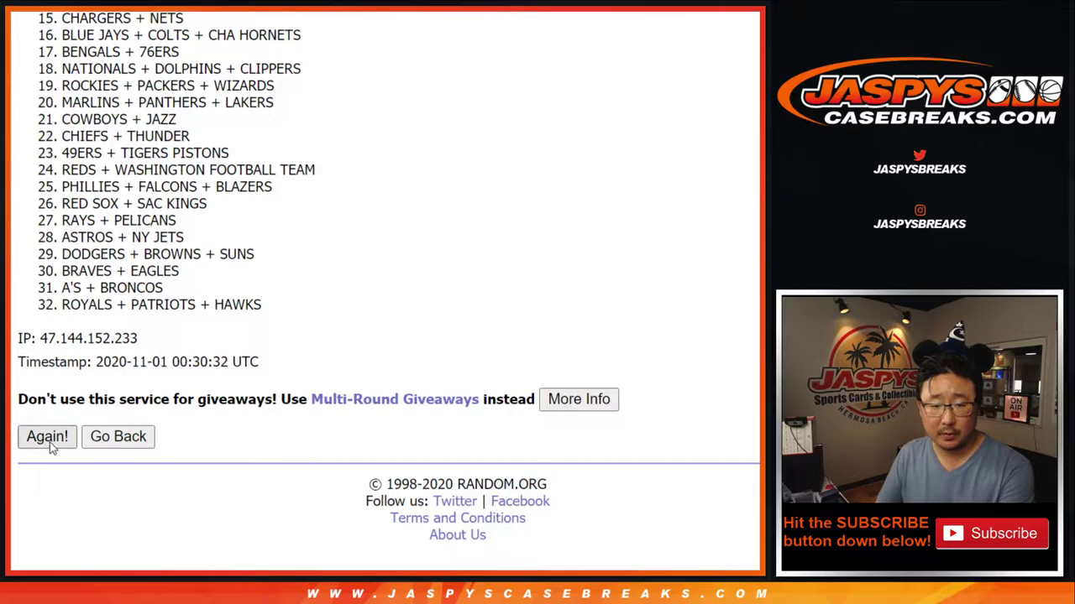
pyautogui.click(35, 446)
pyautogui.scroll(-7, 35, 447)
pyautogui.click(35, 447)
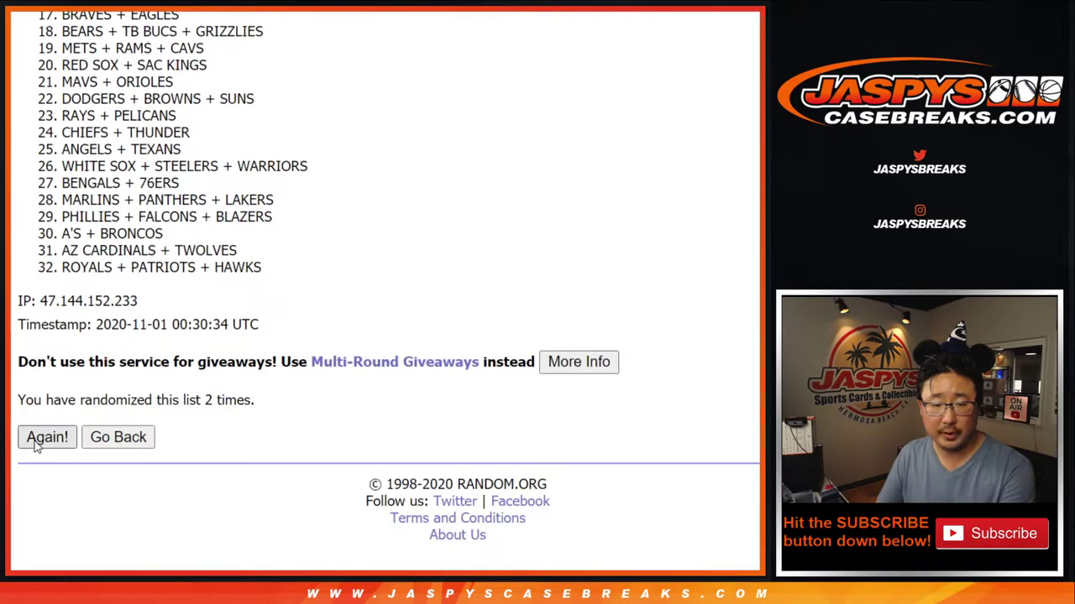
pyautogui.scroll(-7, 35, 447)
pyautogui.click(35, 439)
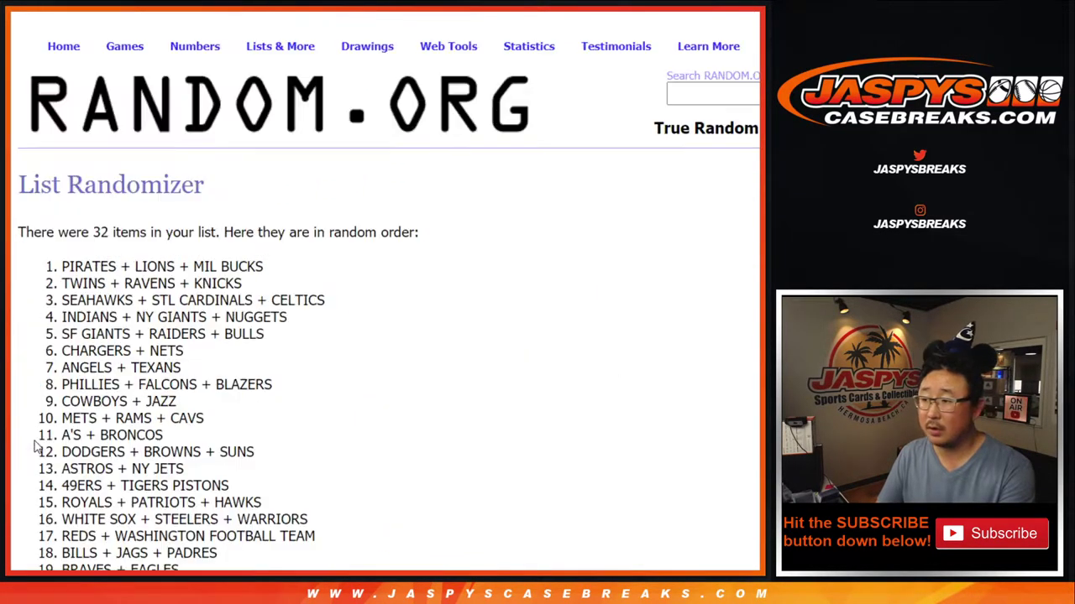
pyautogui.scroll(-7, 35, 447)
pyautogui.click(36, 446)
pyautogui.scroll(-7, 35, 446)
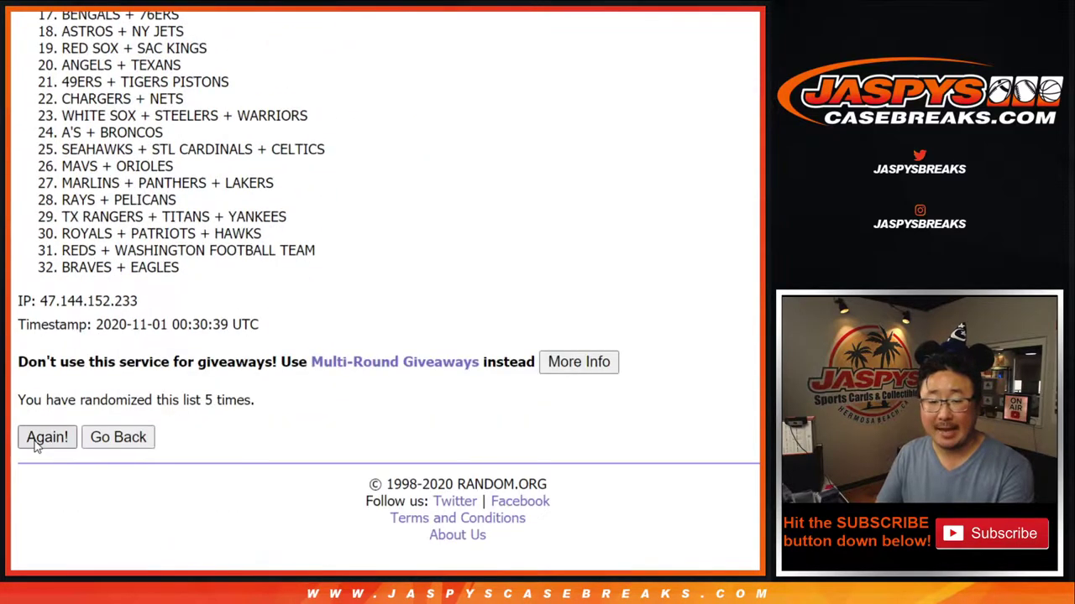
pyautogui.click(35, 447)
pyautogui.scroll(-7, 194, 274)
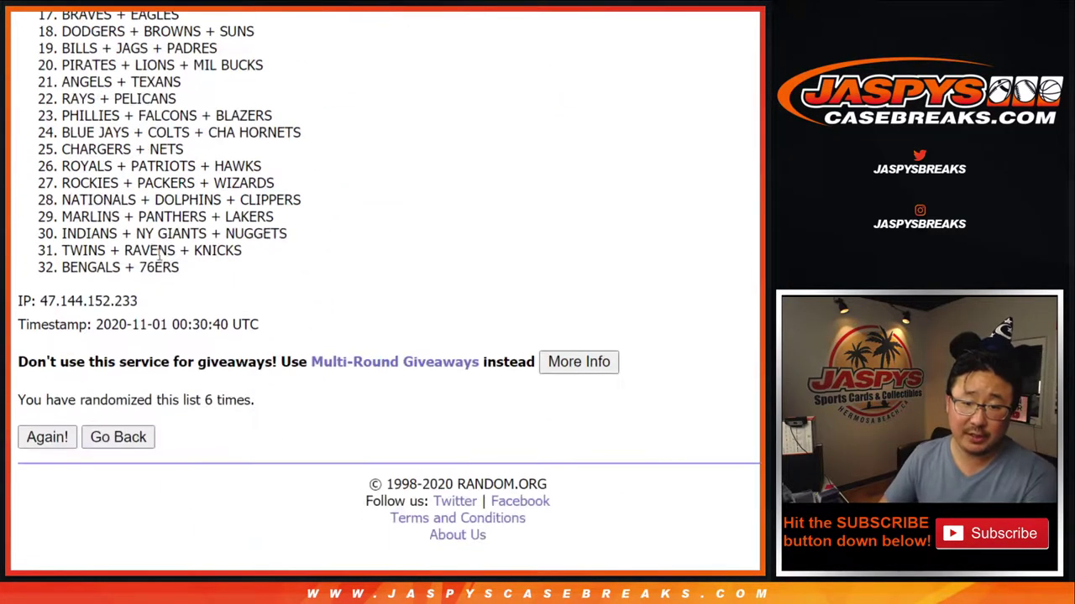
# Copy all 32 randomized team combinations into column B of the Google Sheets spreadsheet, starting at cell B1.
pyautogui.scroll(1, 165, 246)
pyautogui.scroll(6, 165, 246)
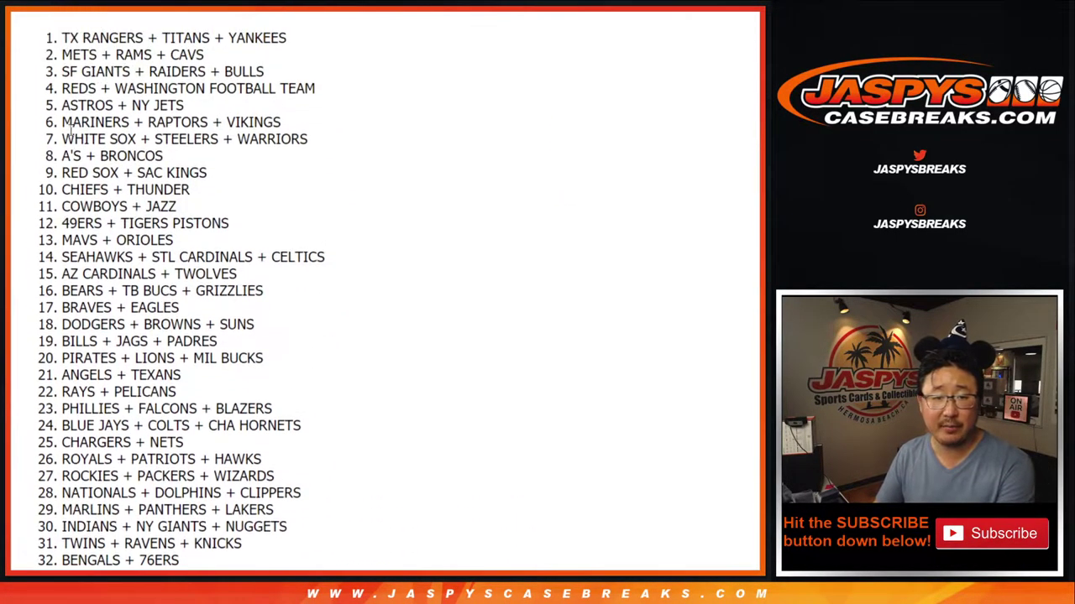
pyautogui.moveTo(61, 35); pyautogui.dragTo(220, 561)
pyautogui.scroll(-1, 246, 479)
pyautogui.scroll(-1, 246, 479)
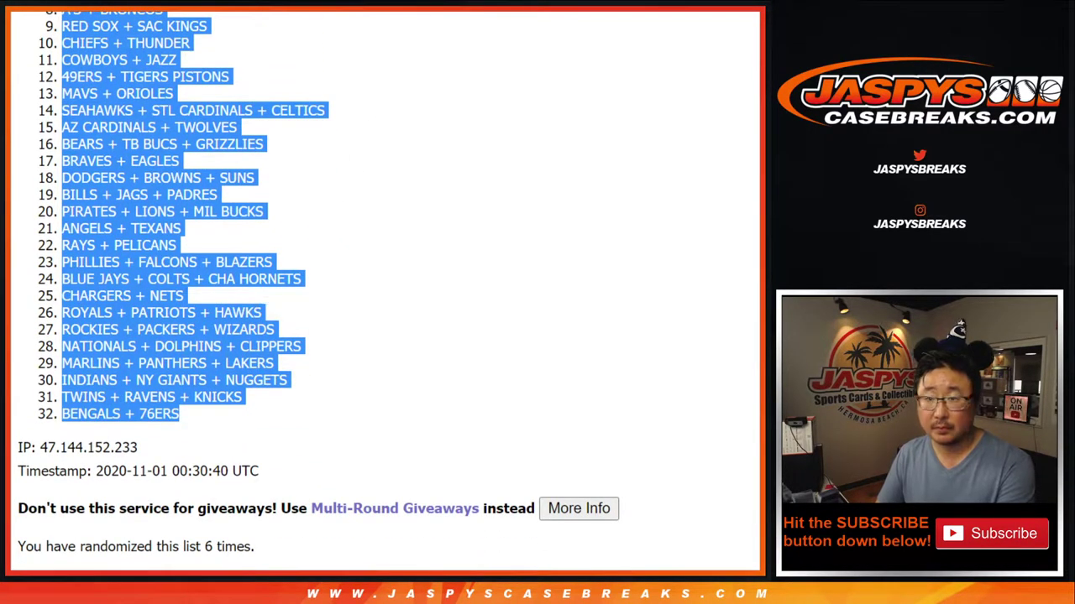
pyautogui.hotkey('ctrl', 'c')
pyautogui.hotkey('alt', 'Tab')
pyautogui.click(156, 130)
pyautogui.rightClick(155, 132)
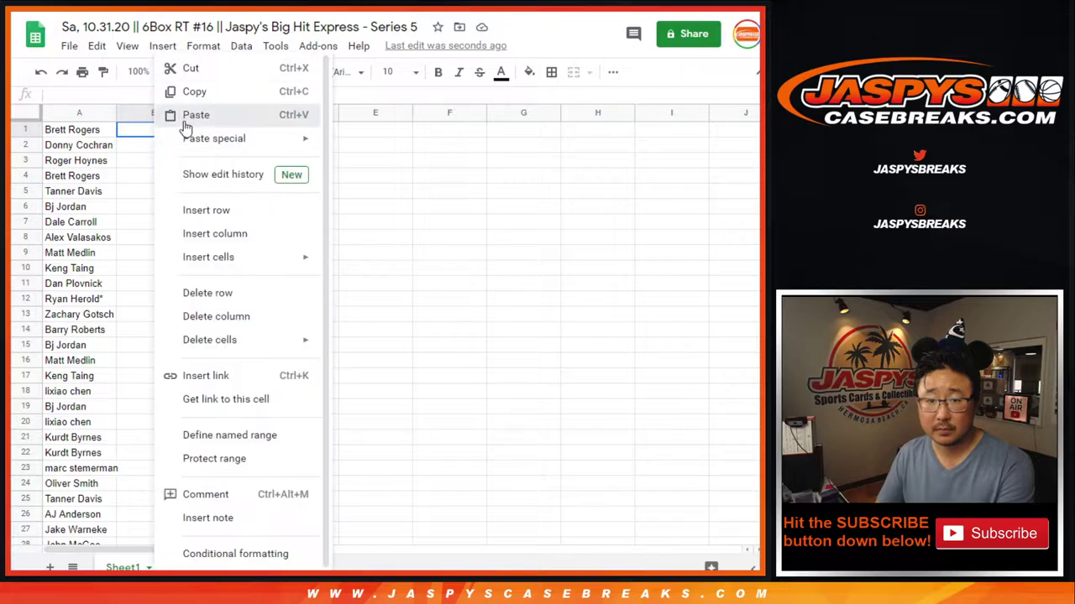
pyautogui.click(183, 114)
# Format the whole sheet in Cambria at font size 12.
pyautogui.click(25, 115)
pyautogui.click(329, 72)
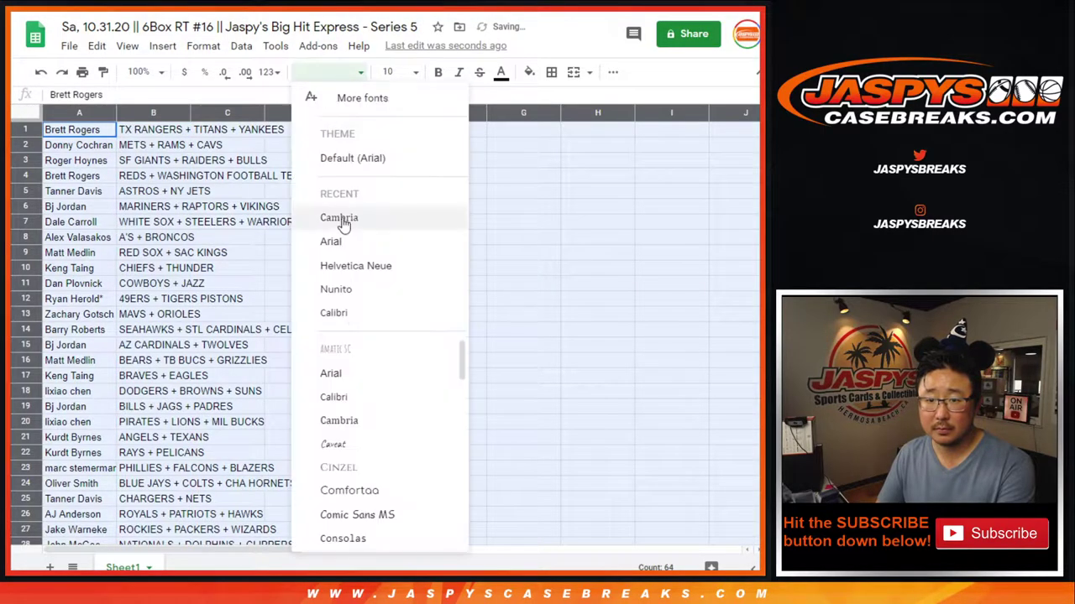
pyautogui.click(403, 72)
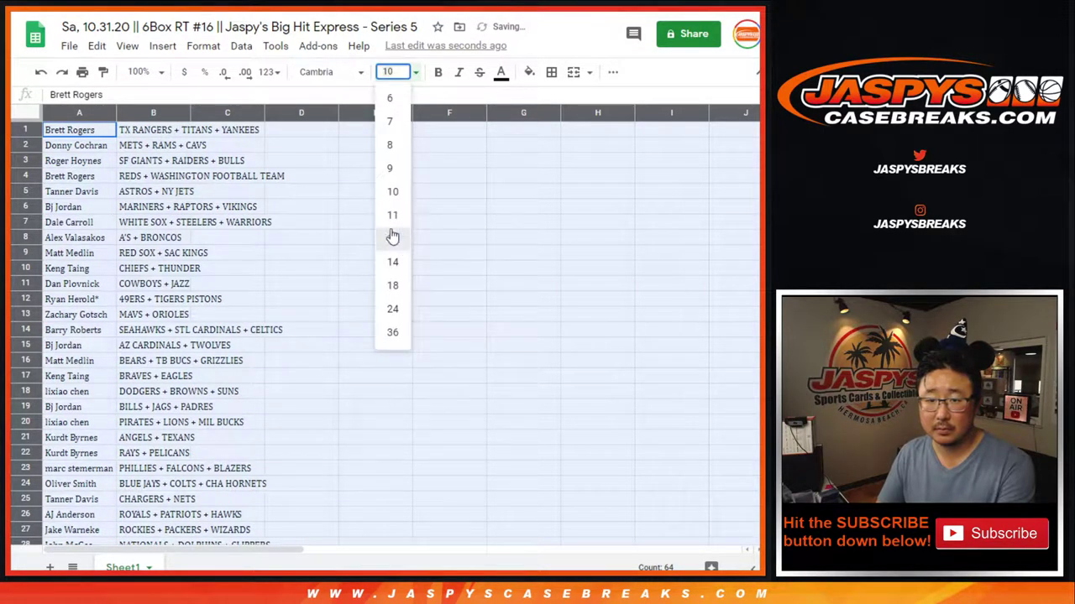
pyautogui.click(395, 236)
# Set the sheet zoom to 150% and widen columns A and B to fit the names and team combinations.
pyautogui.click(156, 73)
pyautogui.click(137, 213)
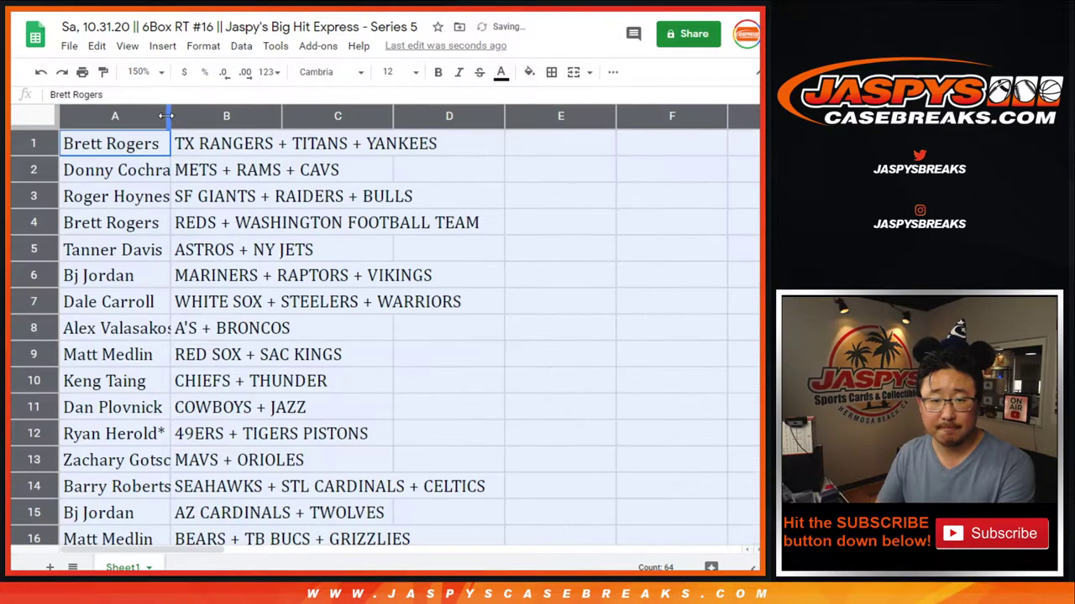
pyautogui.moveTo(165, 114); pyautogui.dragTo(199, 115)
pyautogui.click(151, 144)
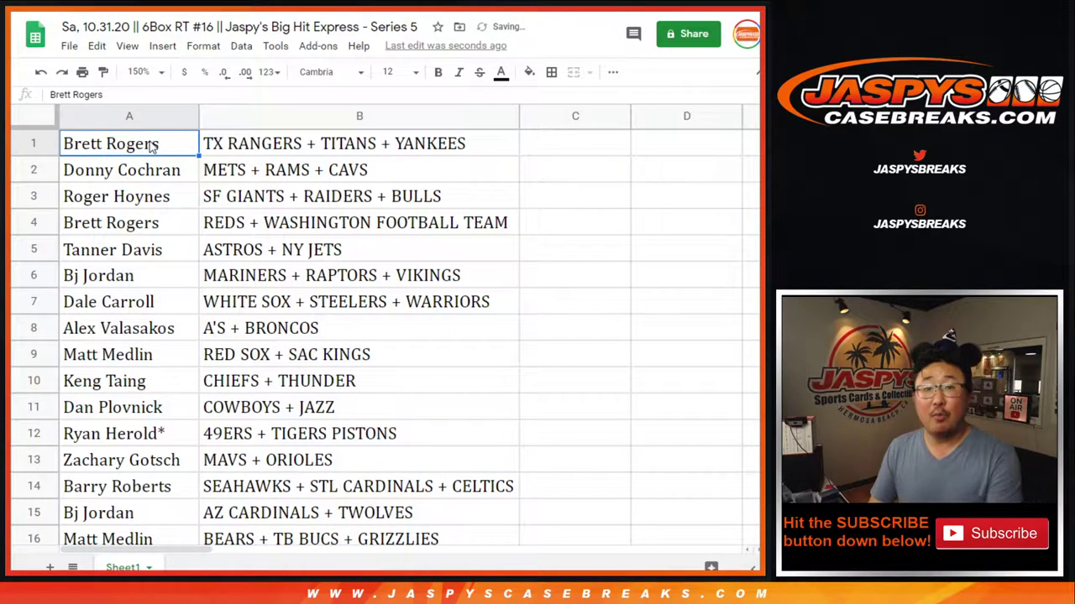
# Go through the pairings in rows 1 to 12 one at a time, highlighting each row while reading it.
pyautogui.click(33, 144)
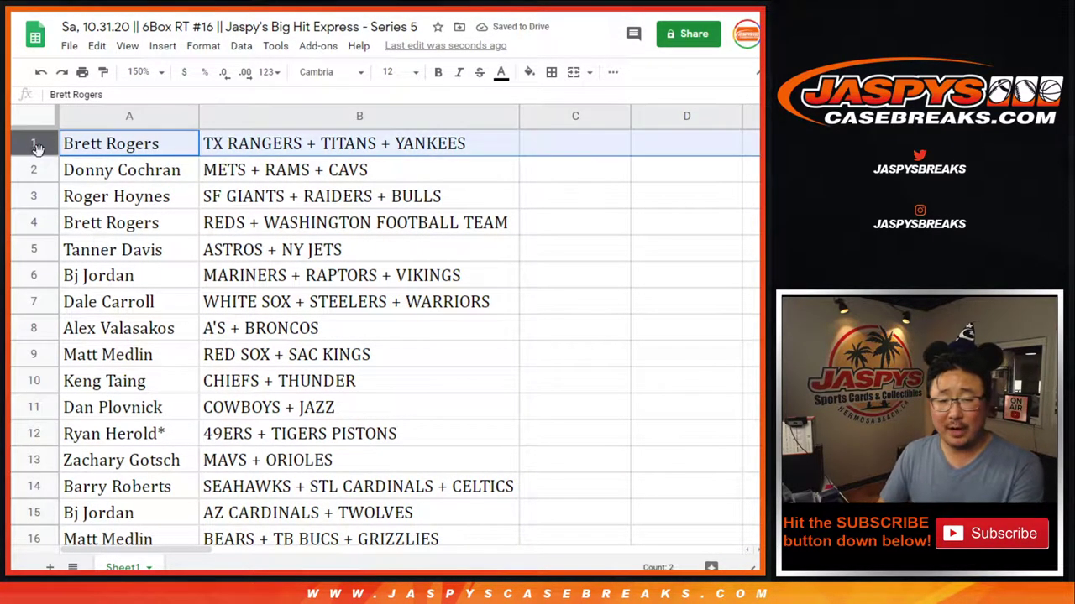
pyautogui.click(35, 168)
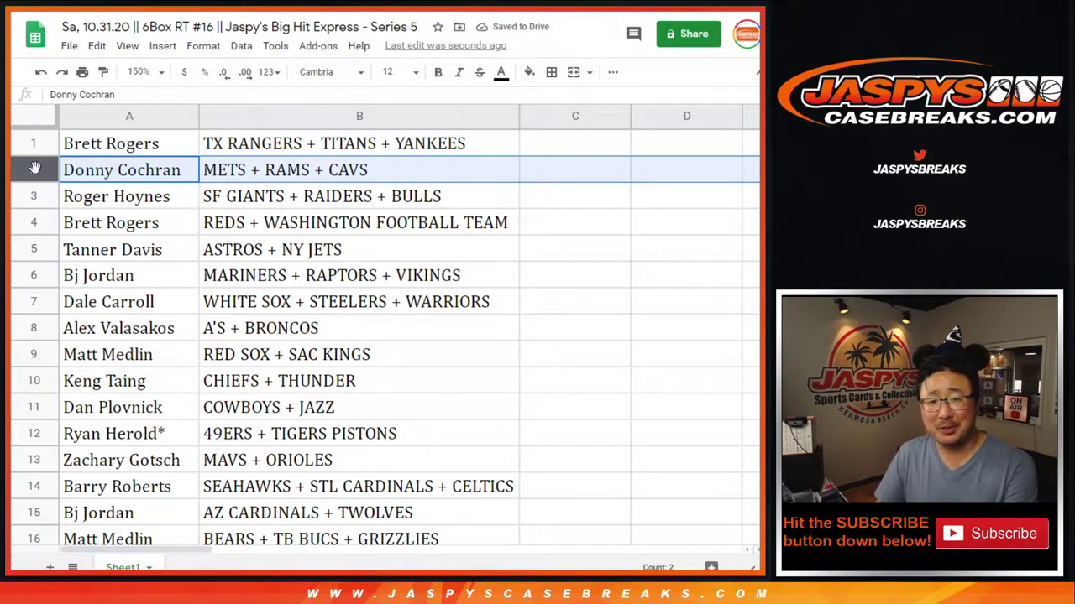
pyautogui.click(33, 197)
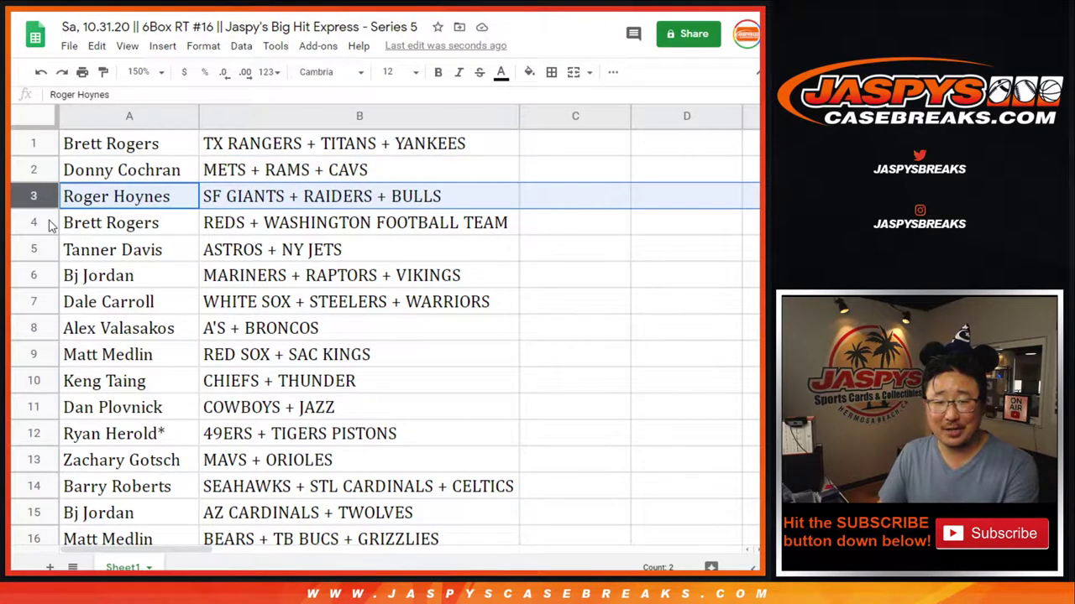
pyautogui.click(35, 223)
pyautogui.click(38, 248)
pyautogui.click(40, 276)
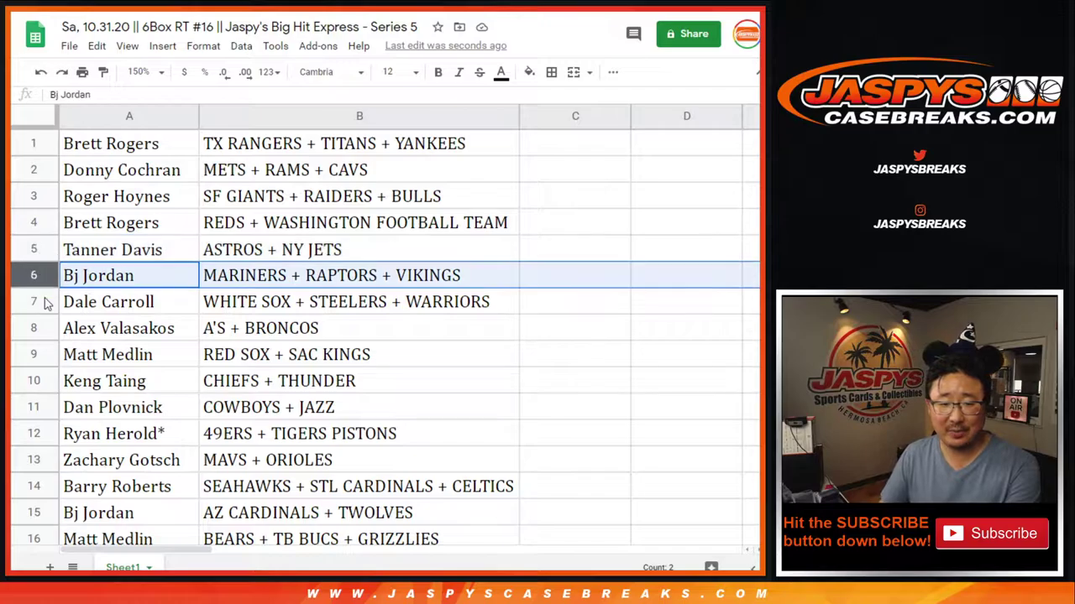
pyautogui.click(46, 303)
pyautogui.click(42, 328)
pyautogui.click(38, 353)
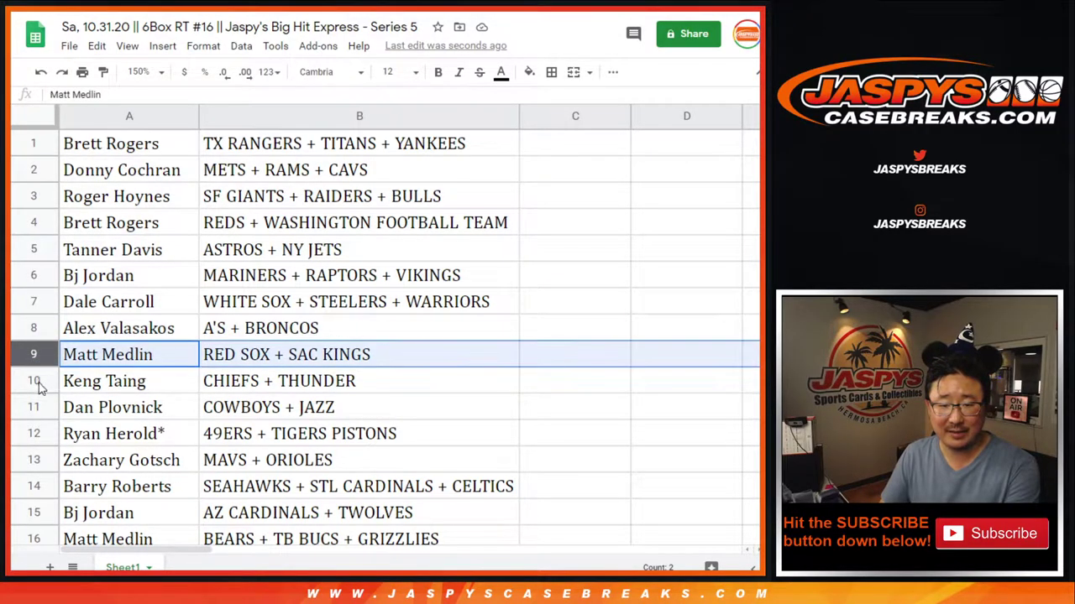
pyautogui.click(37, 382)
pyautogui.click(37, 408)
pyautogui.click(37, 433)
# Continue through the pairings in rows 13 to 21, highlighting each row in turn.
pyautogui.scroll(-3, 100, 377)
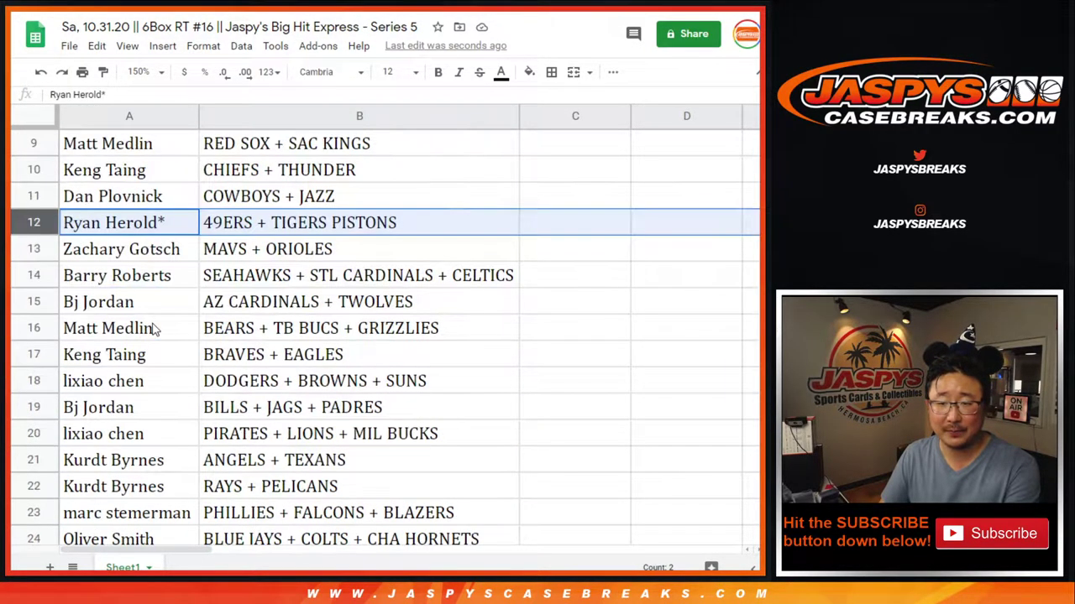
pyautogui.scroll(-1, 154, 328)
pyautogui.click(42, 198)
pyautogui.click(36, 222)
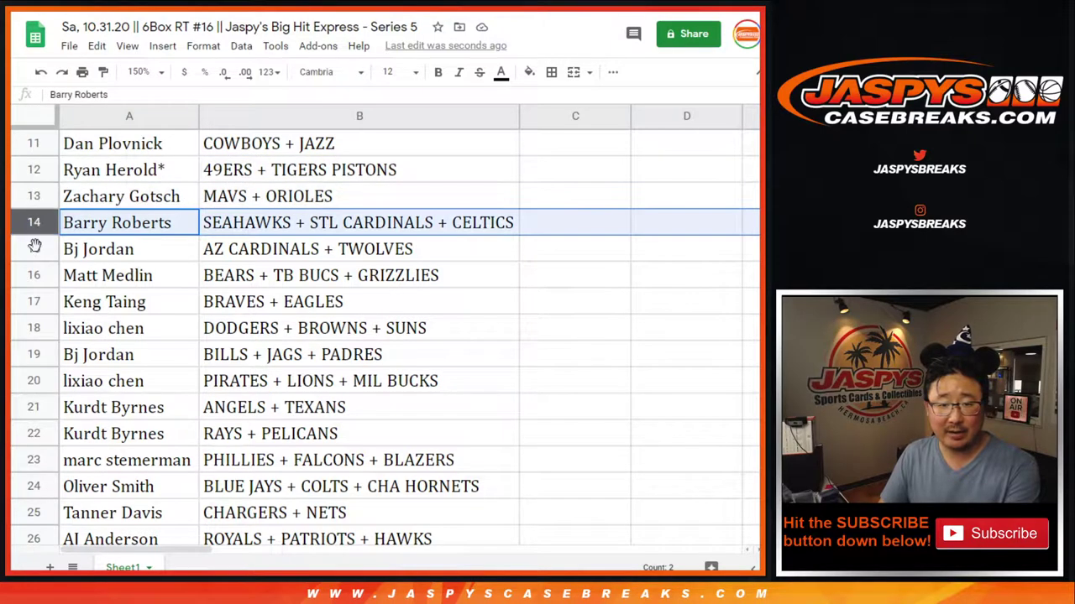
pyautogui.click(36, 249)
pyautogui.click(36, 276)
pyautogui.click(32, 300)
pyautogui.click(34, 328)
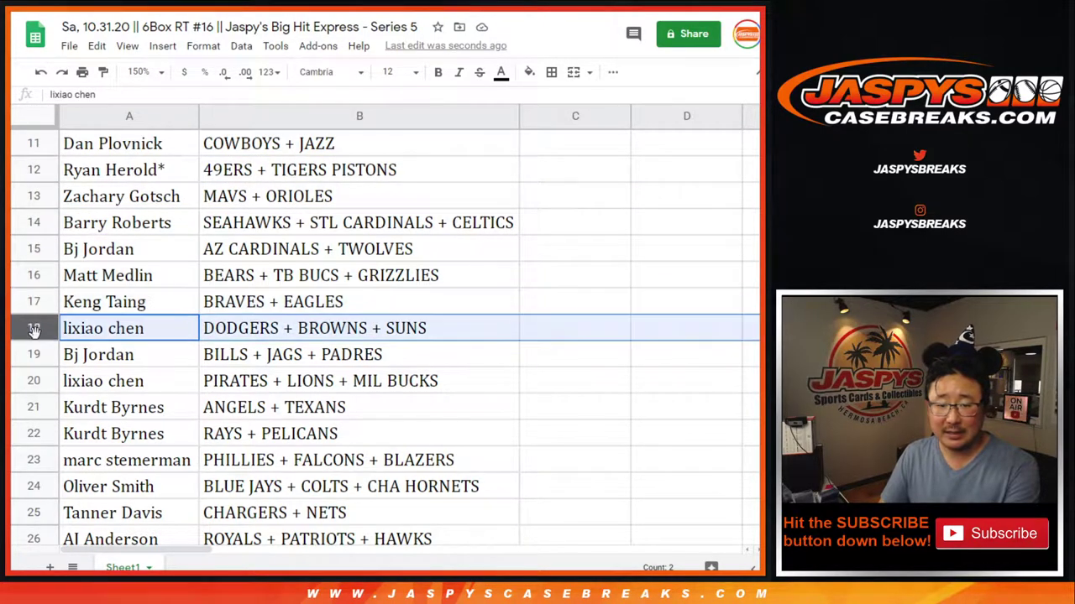
pyautogui.click(36, 355)
pyautogui.click(33, 381)
pyautogui.click(34, 407)
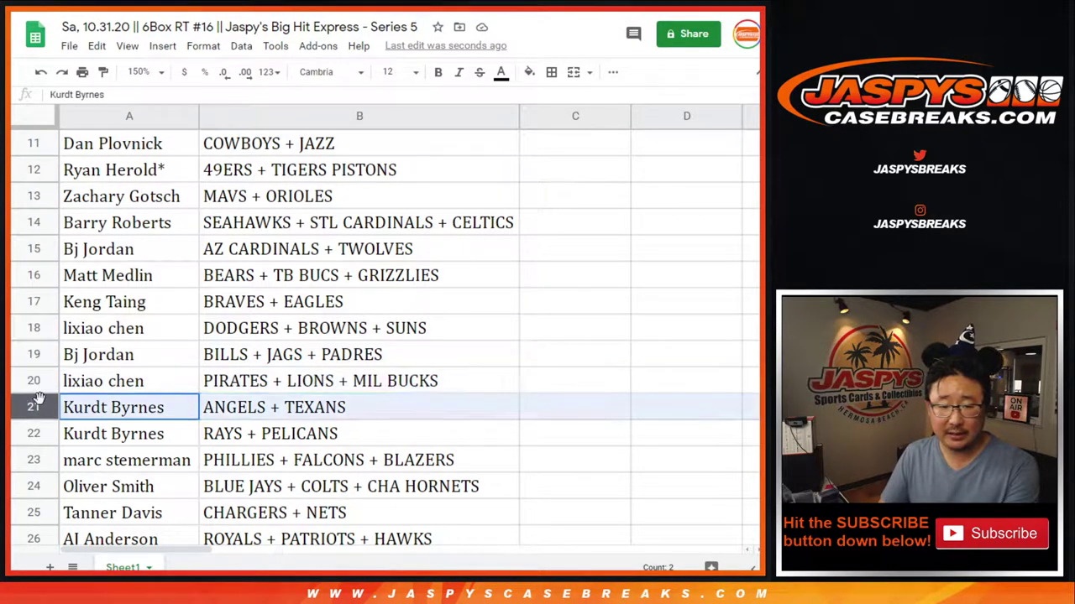
# Go through the remaining pairings in rows 22 to 32, highlighting each row down to the last entry.
pyautogui.scroll(-3, 186, 339)
pyautogui.click(38, 223)
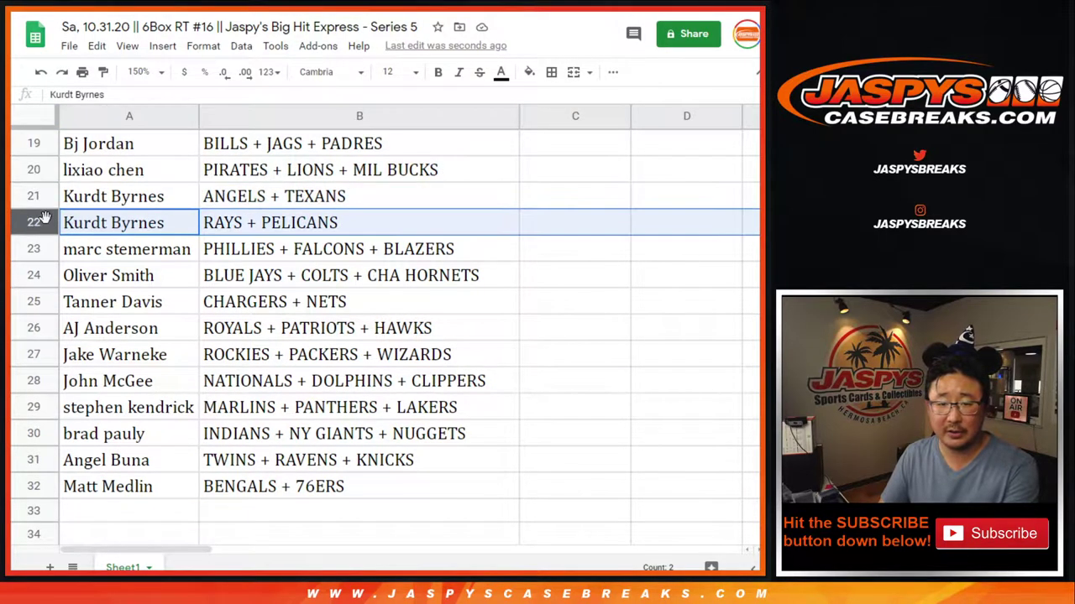
pyautogui.click(42, 246)
pyautogui.moveTo(35, 195); pyautogui.dragTo(35, 218)
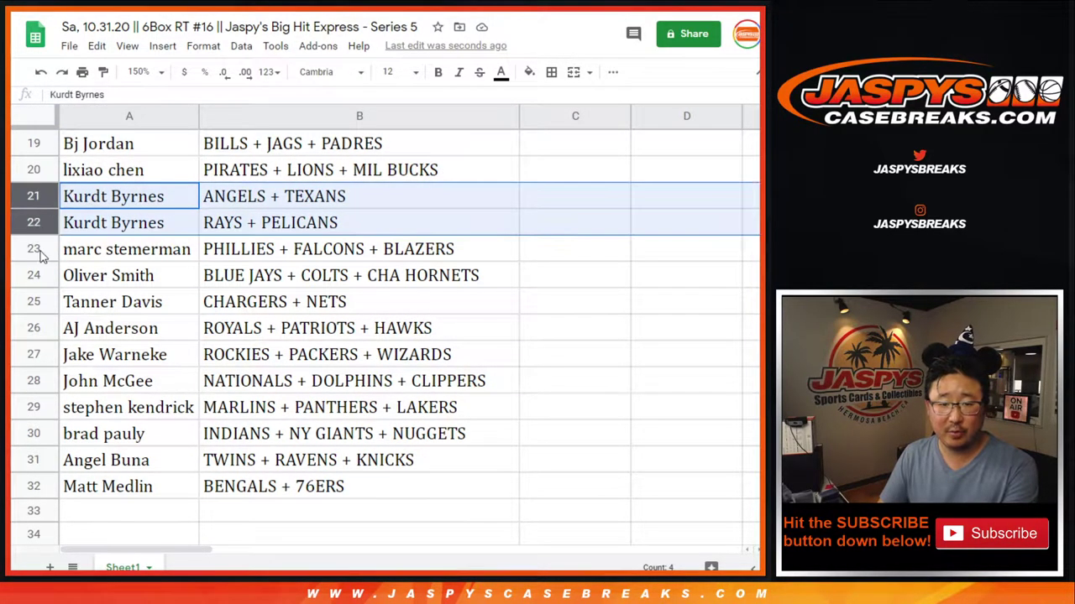
pyautogui.click(37, 250)
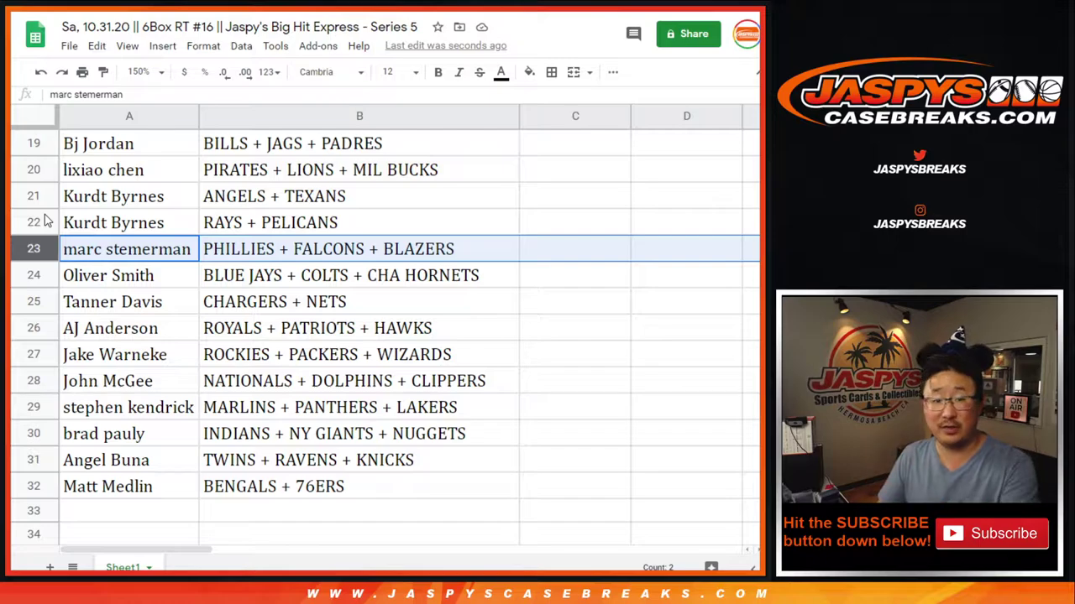
pyautogui.click(46, 277)
pyautogui.click(34, 302)
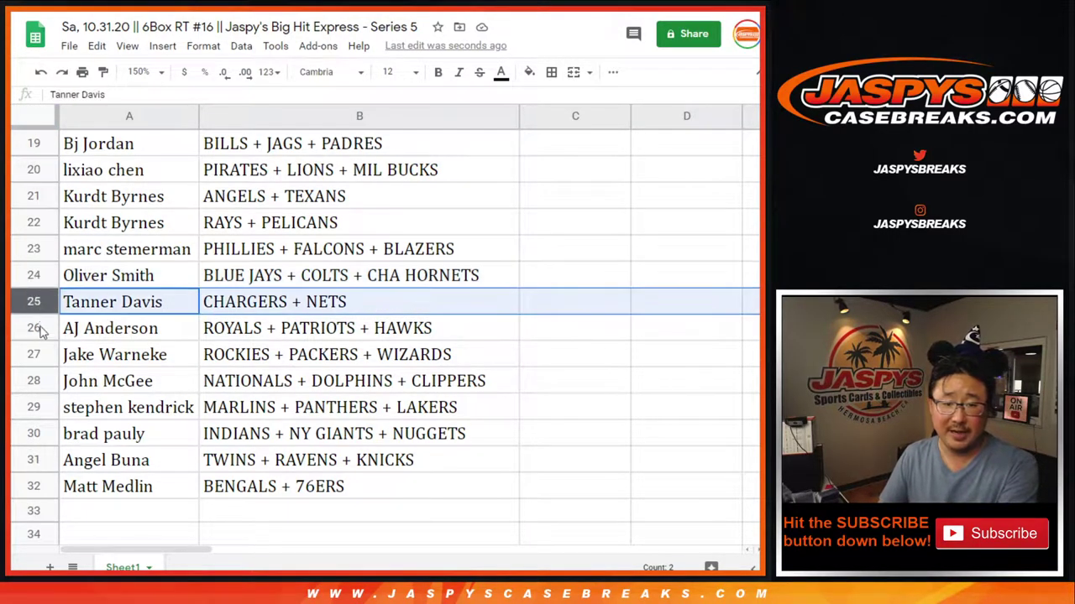
pyautogui.click(39, 329)
pyautogui.click(38, 354)
pyautogui.click(38, 381)
pyautogui.click(41, 408)
pyautogui.click(41, 434)
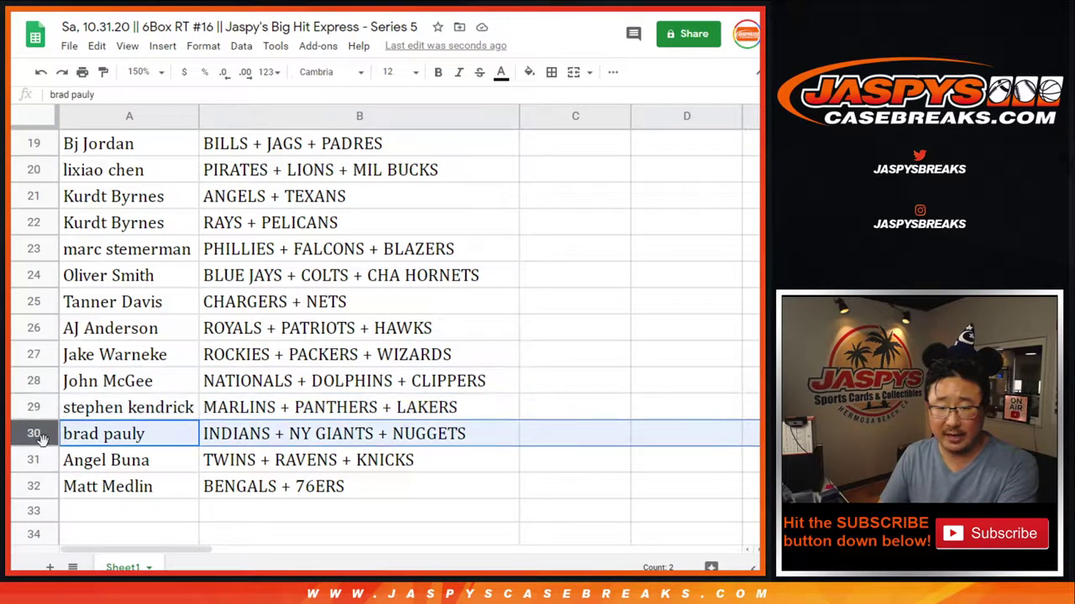
pyautogui.click(38, 460)
pyautogui.click(41, 487)
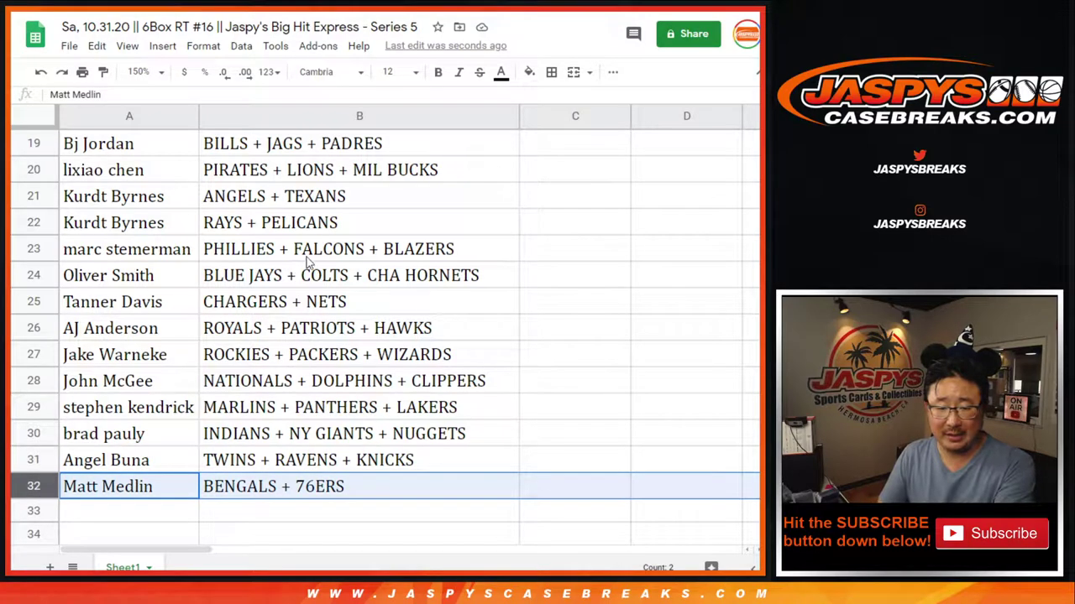
# Set the sheet zoom to 75% and sort the whole sheet by column A from A to Z.
pyautogui.scroll(6, 210, 307)
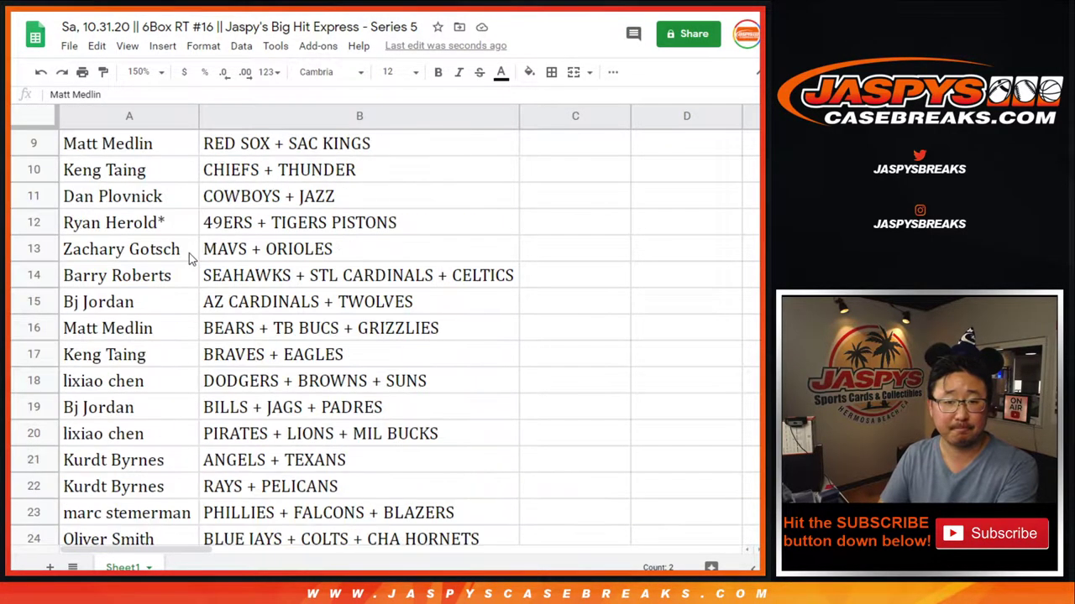
pyautogui.click(147, 73)
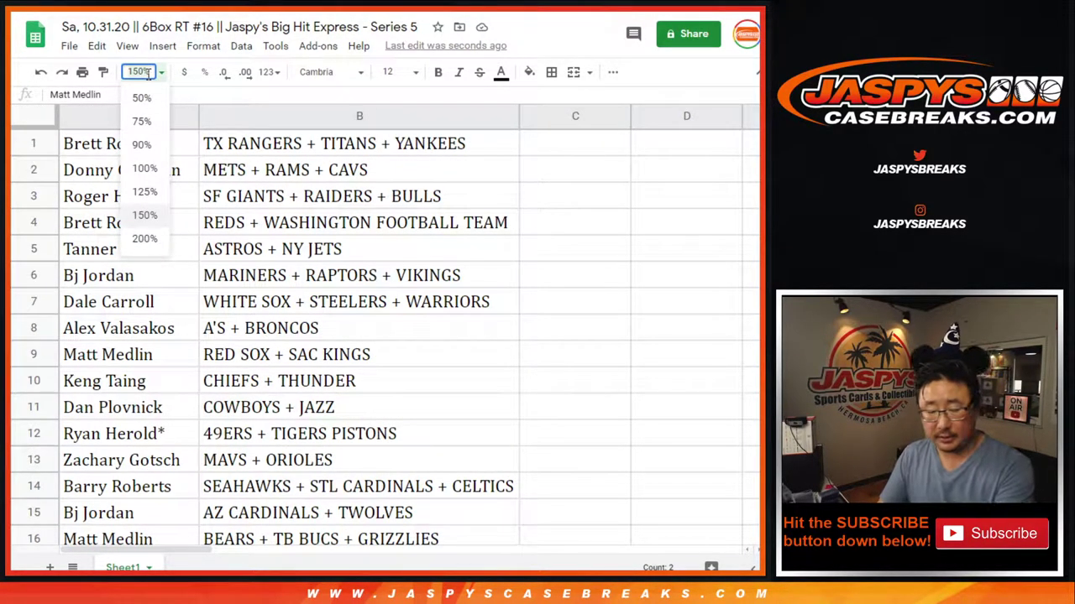
pyautogui.write('75')
pyautogui.press('Return')
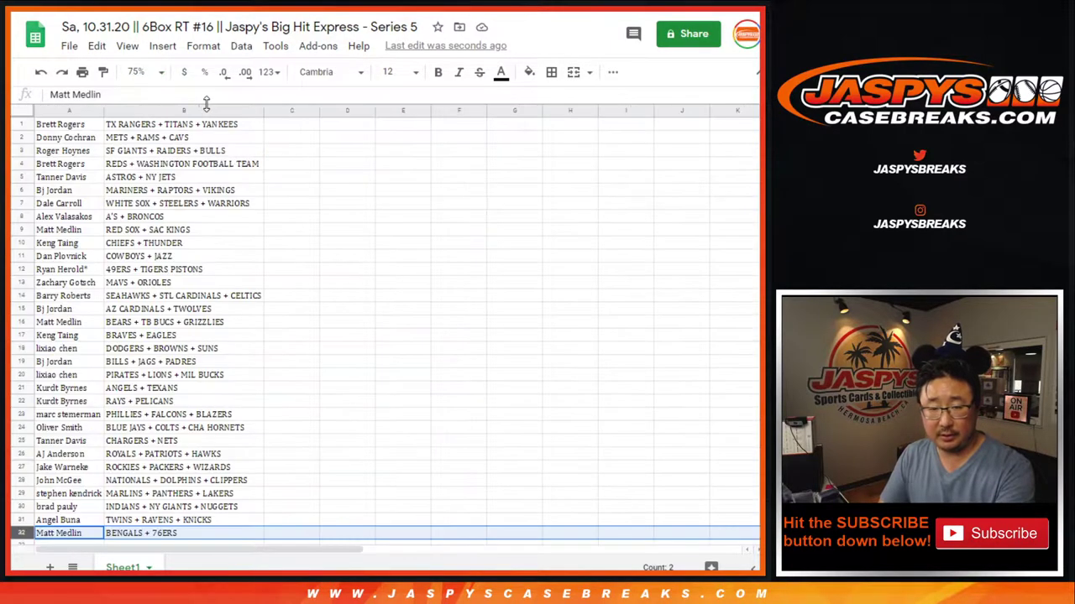
pyautogui.click(84, 110)
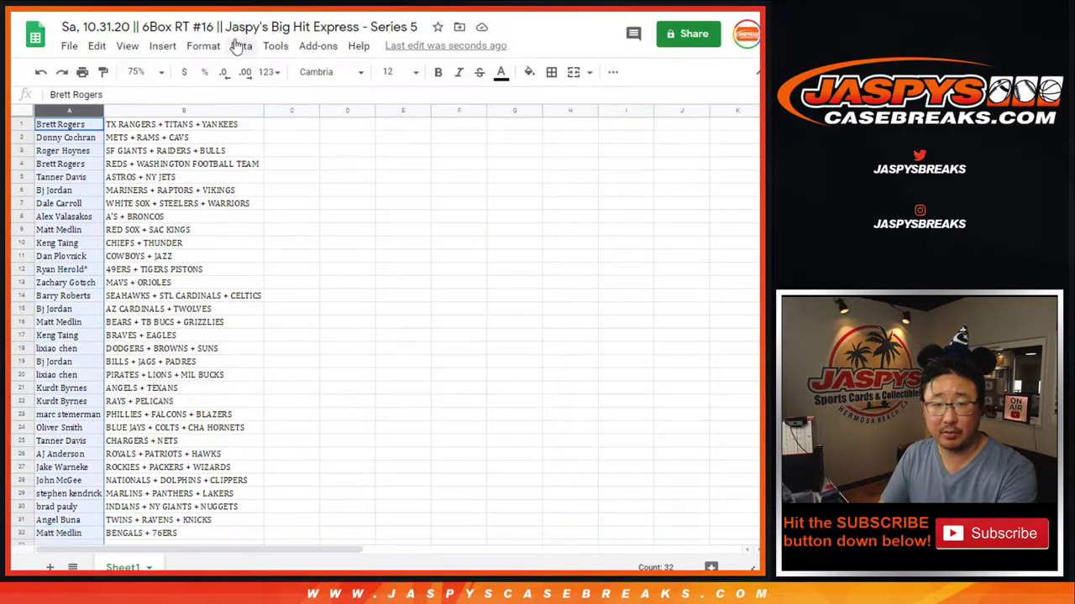
pyautogui.click(241, 45)
pyautogui.click(302, 74)
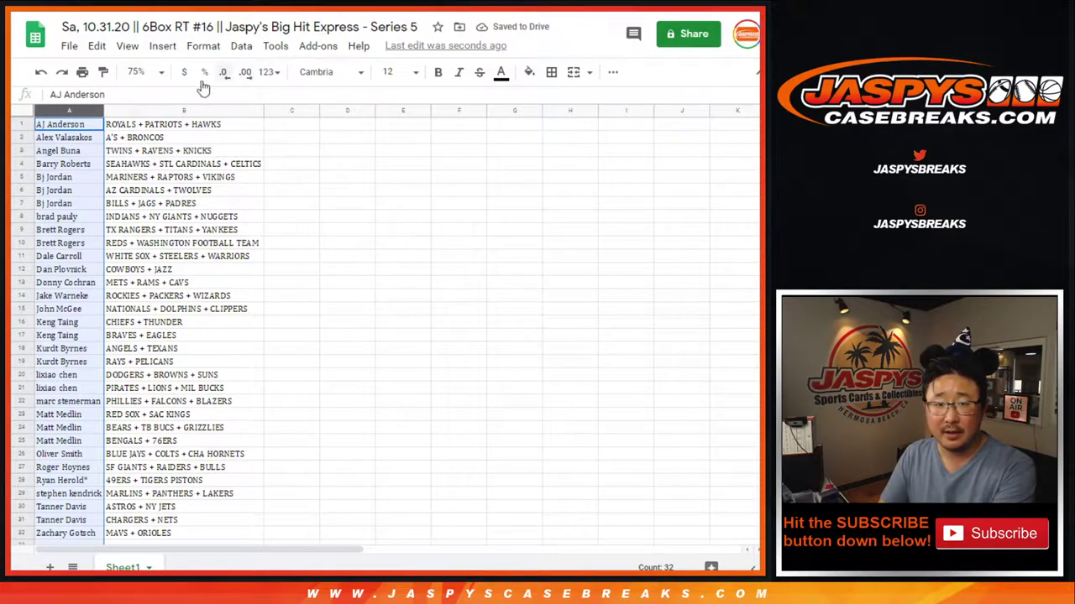
# Set the sheet zoom to 150% and highlight rows 5 to 7 to review one participant's grouped entries.
pyautogui.click(142, 73)
pyautogui.click(144, 215)
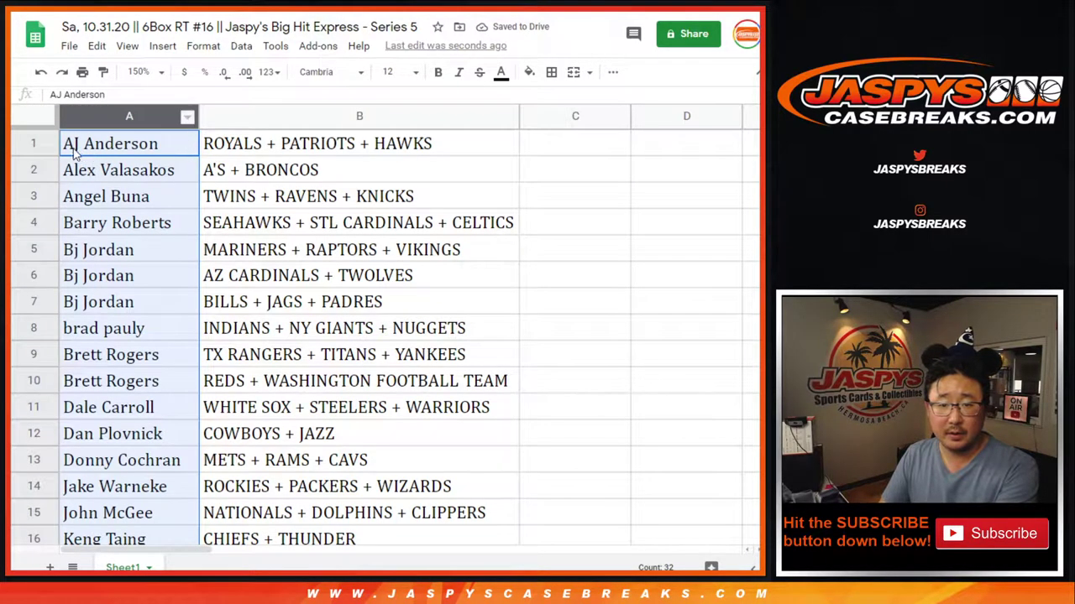
pyautogui.click(77, 147)
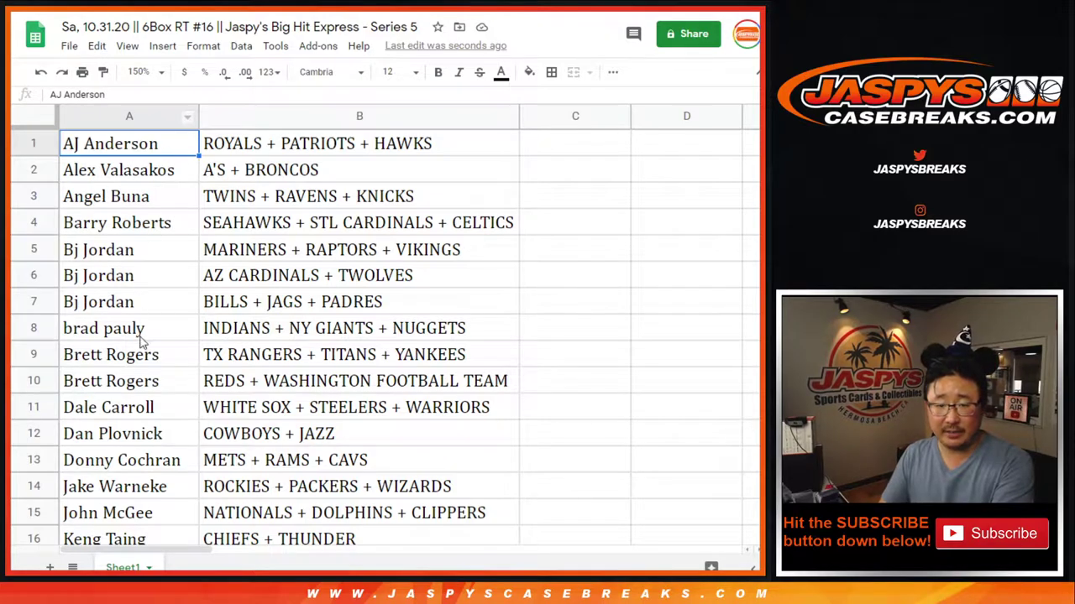
pyautogui.moveTo(43, 258); pyautogui.dragTo(128, 298)
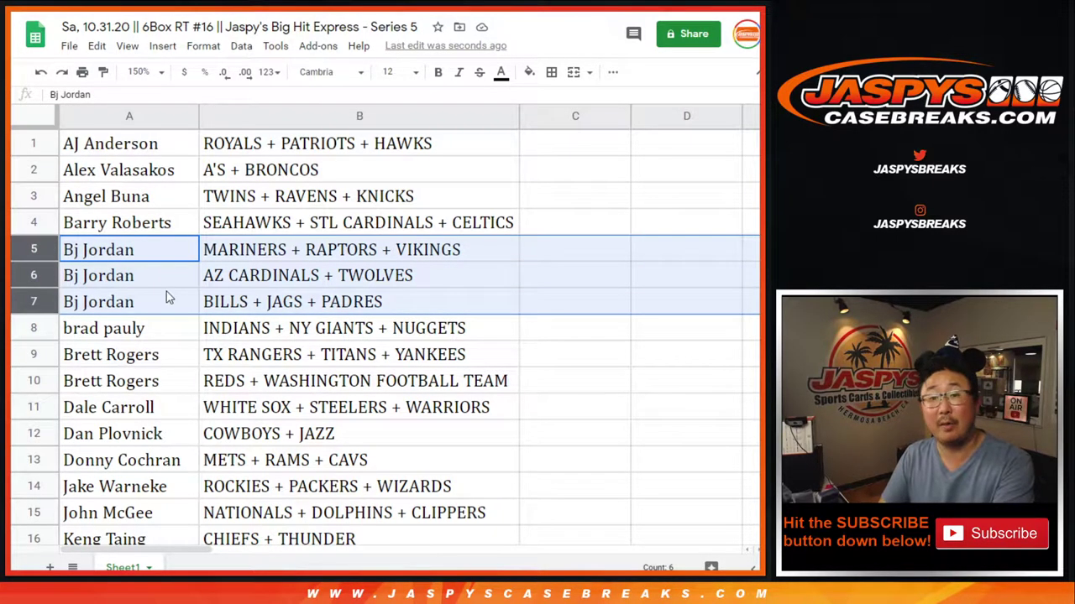
pyautogui.scroll(-2, 145, 294)
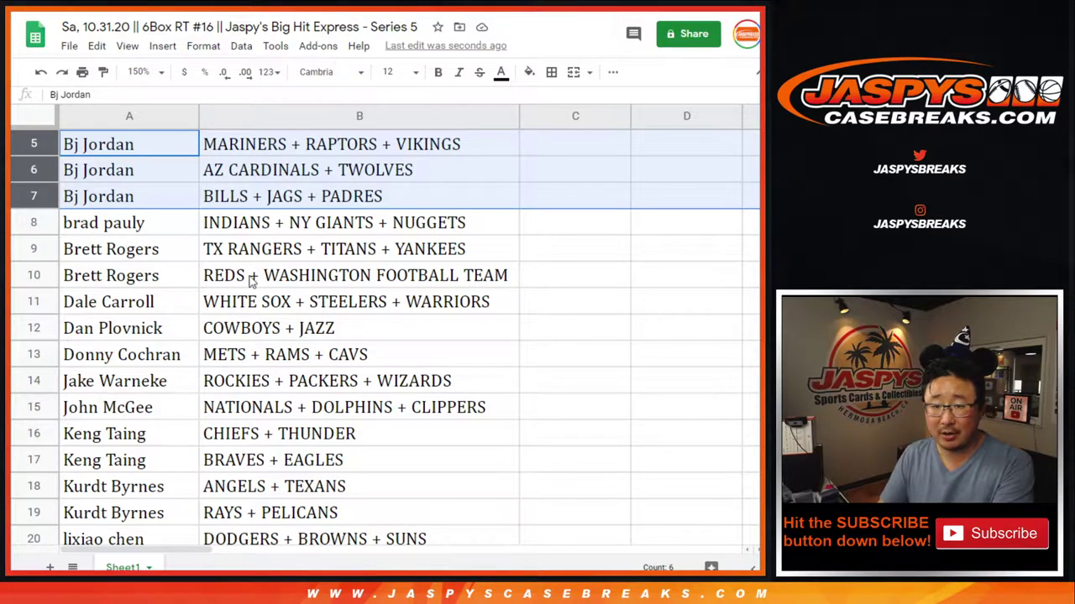
pyautogui.click(269, 306)
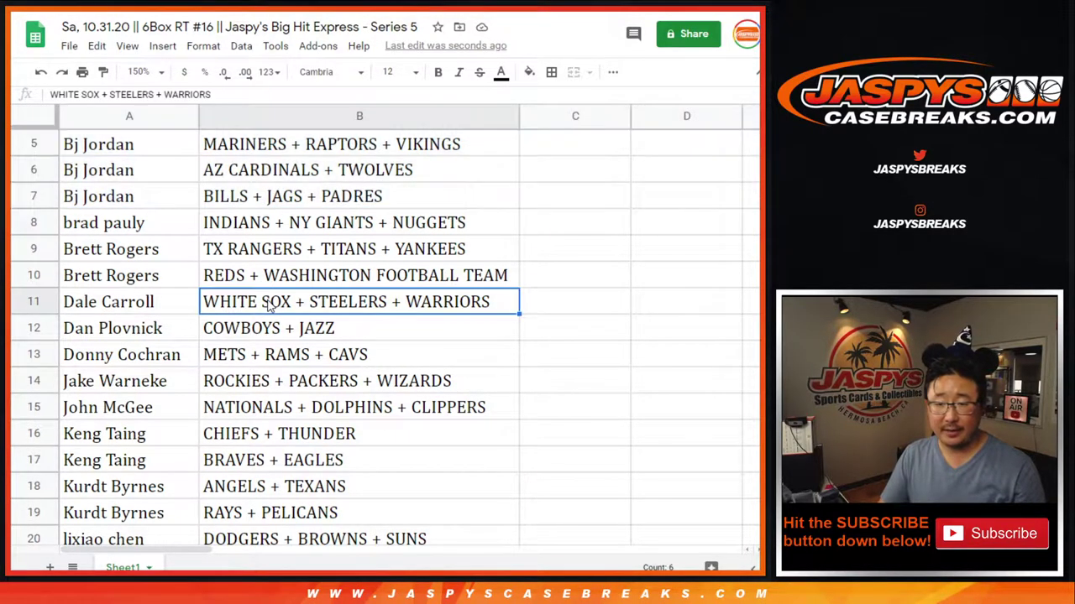
pyautogui.hotkey('ctrl', 'b')
pyautogui.hotkey('ctrl', 'b')
pyautogui.click(280, 354)
pyautogui.hotkey('ctrl', 'b')
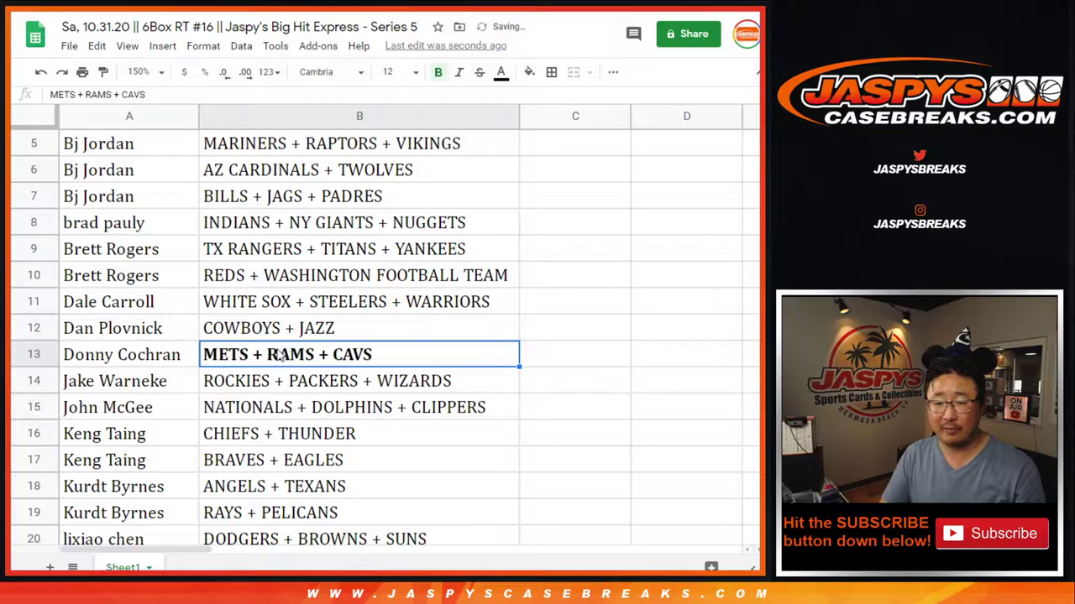
pyautogui.hotkey('ctrl', 'b')
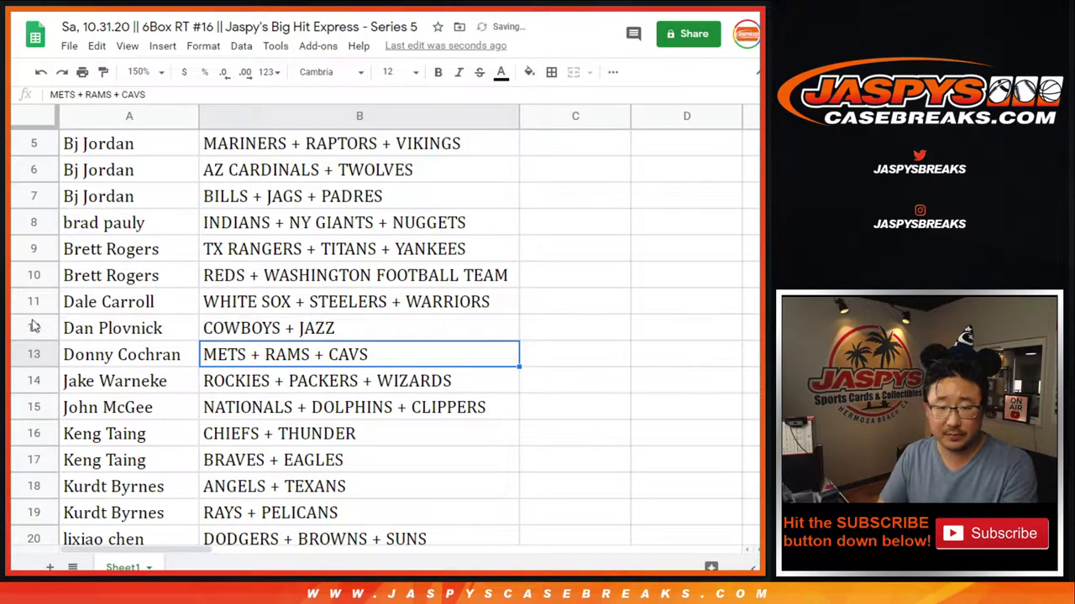
# Review the sorted pairings down to row 32 and recheck the dice roll on RANDOM.ORG.
pyautogui.scroll(-5, 143, 380)
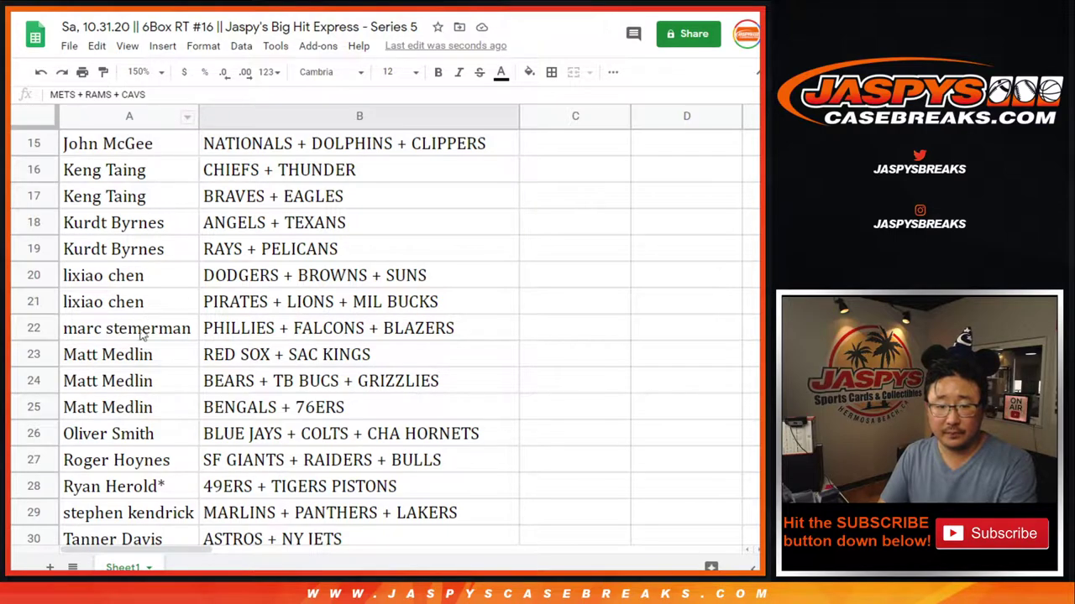
pyautogui.scroll(-3, 124, 502)
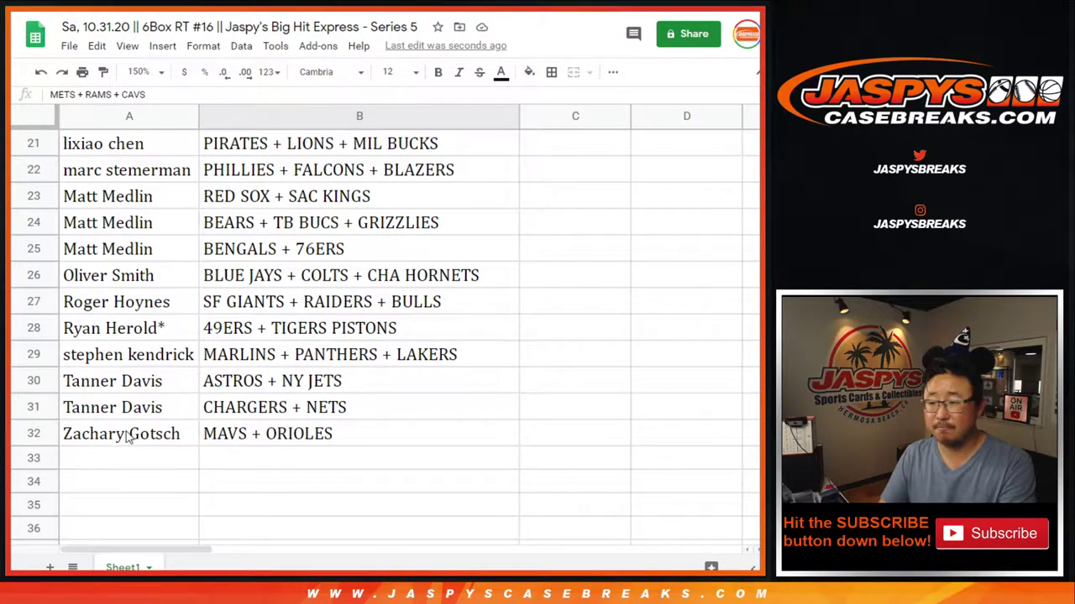
pyautogui.scroll(10, 128, 436)
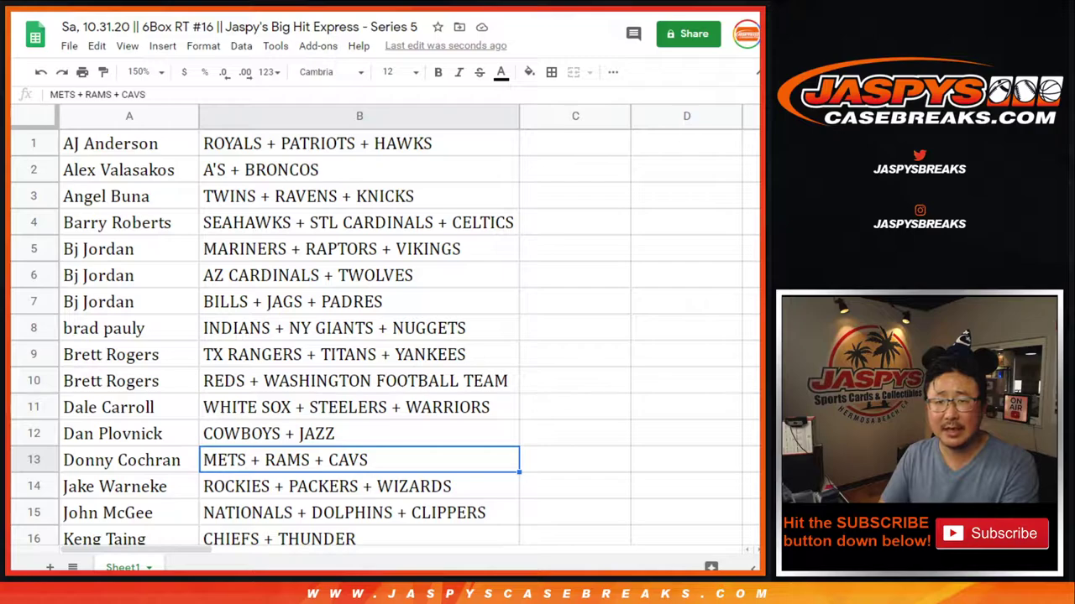
pyautogui.hotkey('ctrl', 'Tab')
pyautogui.hotkey('ctrl', 'Tab')
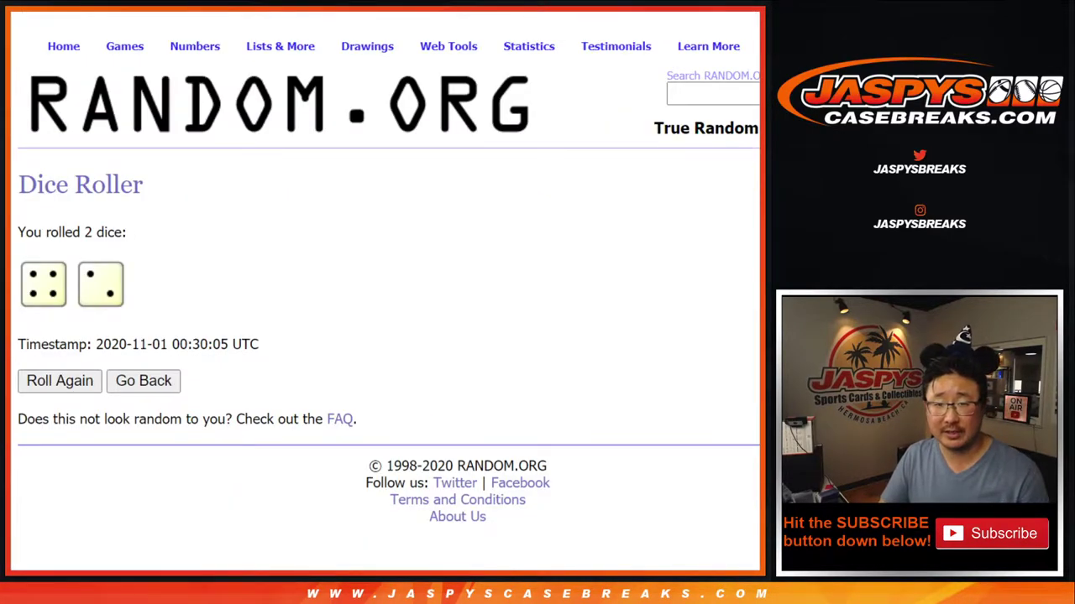
# Return to the RANDOM.ORG List Randomizer and randomize the 18-number list six times.
pyautogui.hotkey('ctrl', 'shift', 'Tab')
pyautogui.click(47, 490)
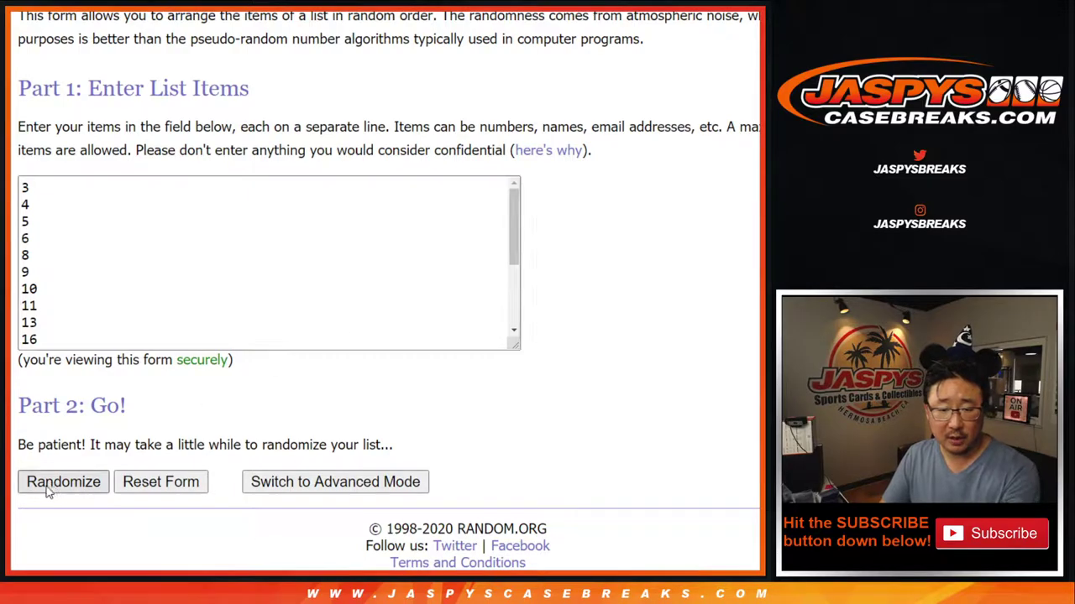
pyautogui.scroll(-3, 42, 474)
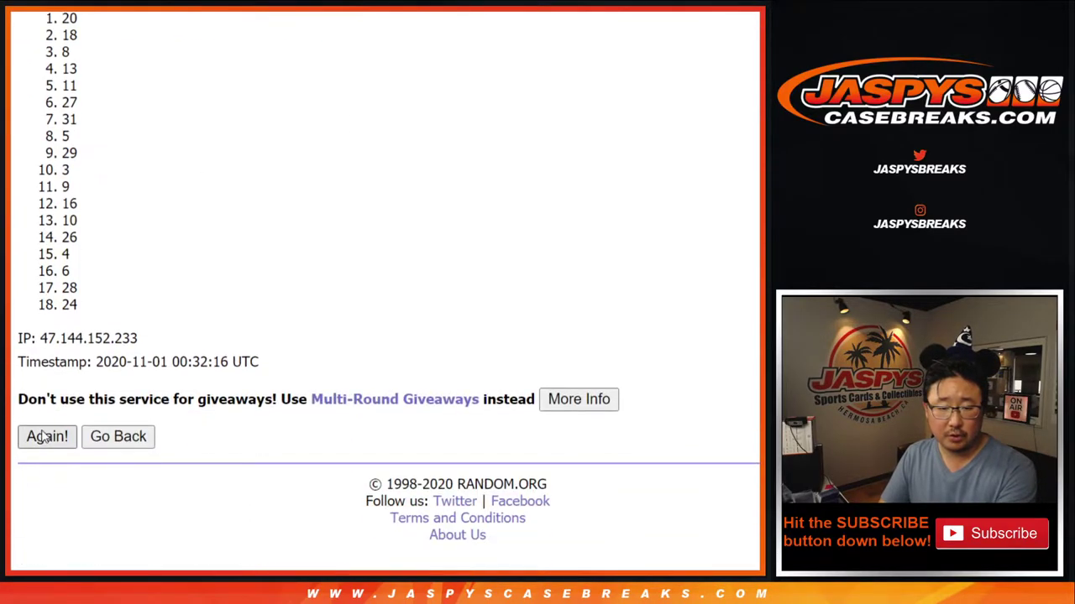
pyautogui.click(44, 438)
pyautogui.click(43, 438)
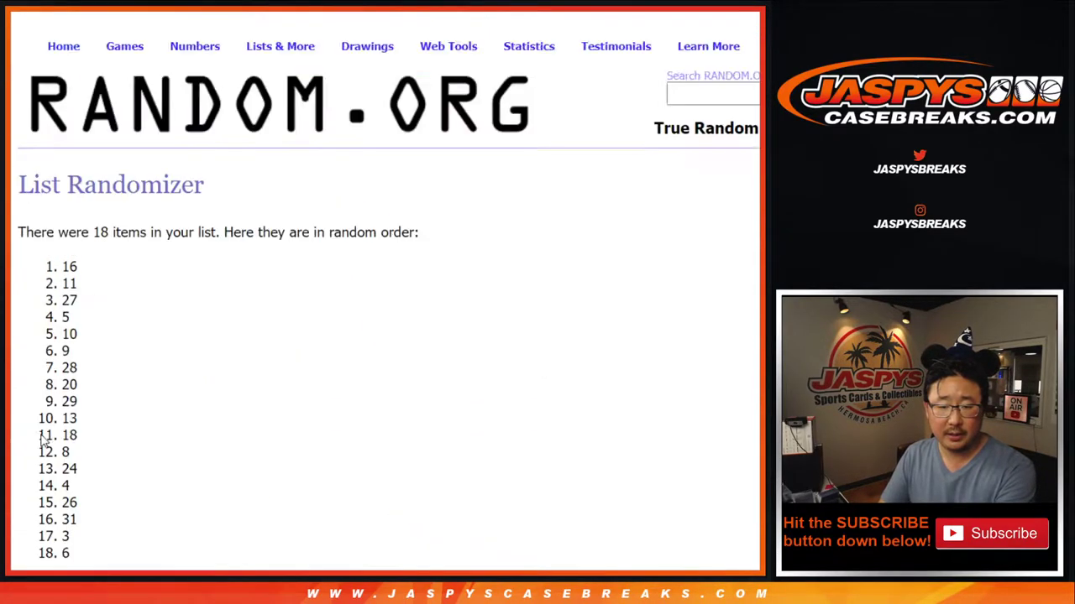
pyautogui.click(44, 438)
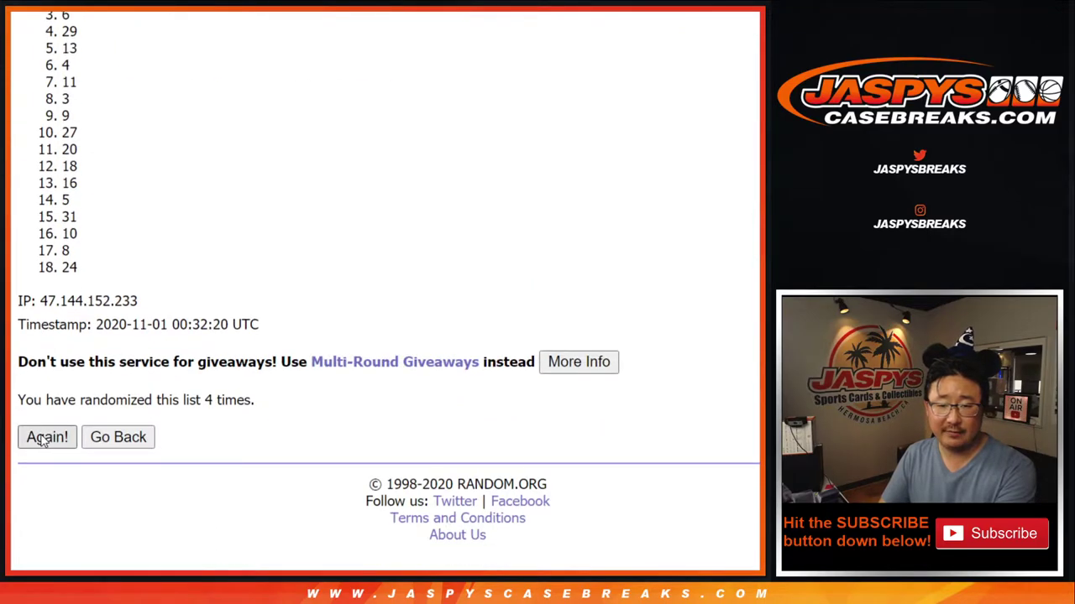
pyautogui.click(44, 438)
pyautogui.press('F5')
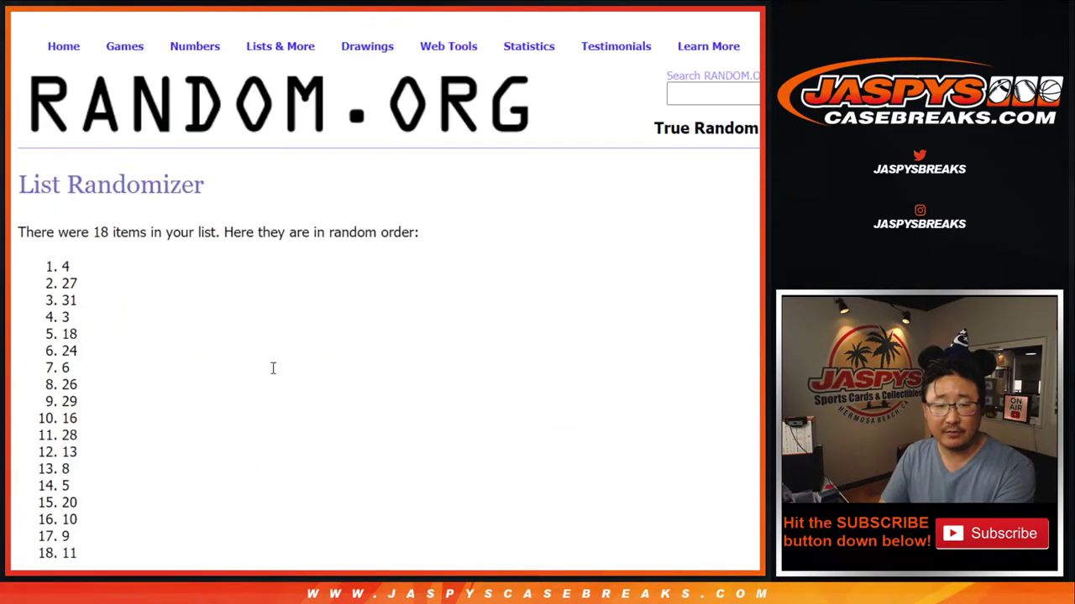
# Highlight the randomization count below the results, and check the first number in the final random order.
pyautogui.scroll(-4, 273, 368)
pyautogui.moveTo(202, 400); pyautogui.dragTo(259, 398)
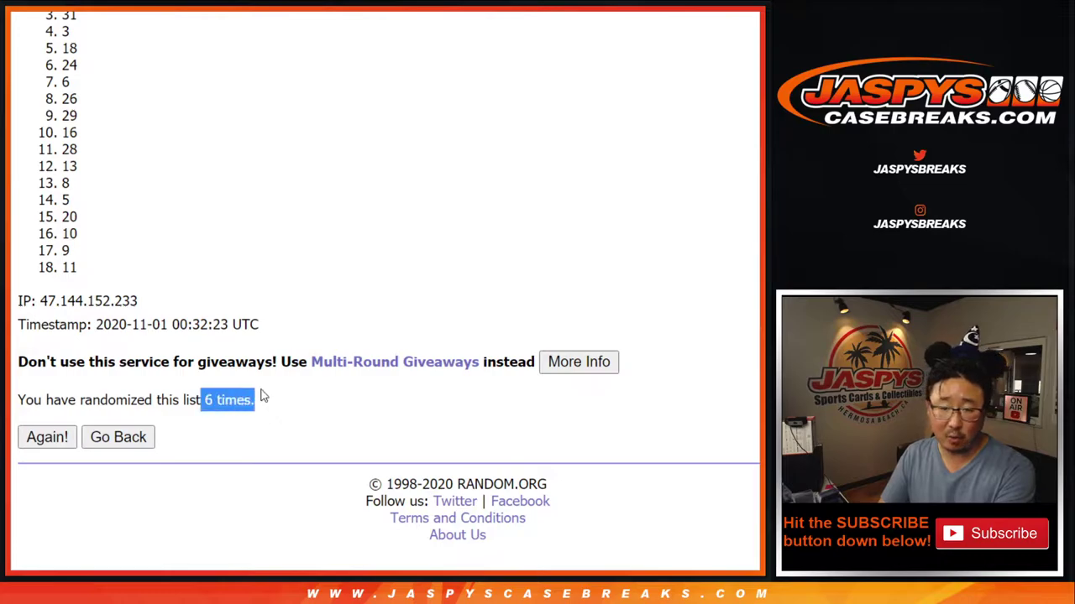
pyautogui.scroll(3, 193, 327)
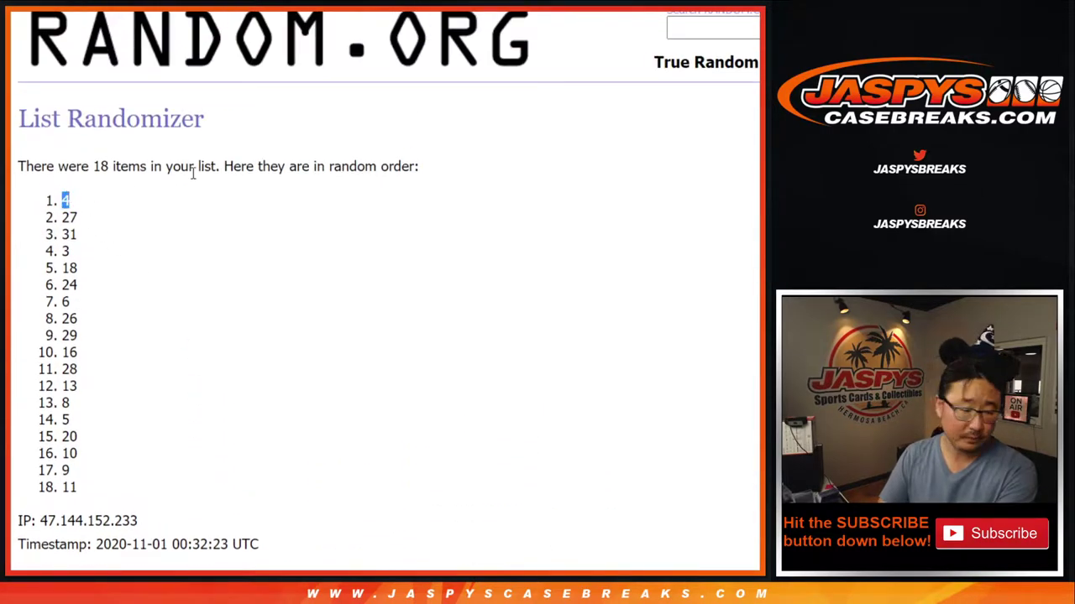
# In the Google Sheets pairings, move the participant name from C23 to A9 and append "(T)" to the team combination in B9.
pyautogui.hotkey('alt', 'Tab')
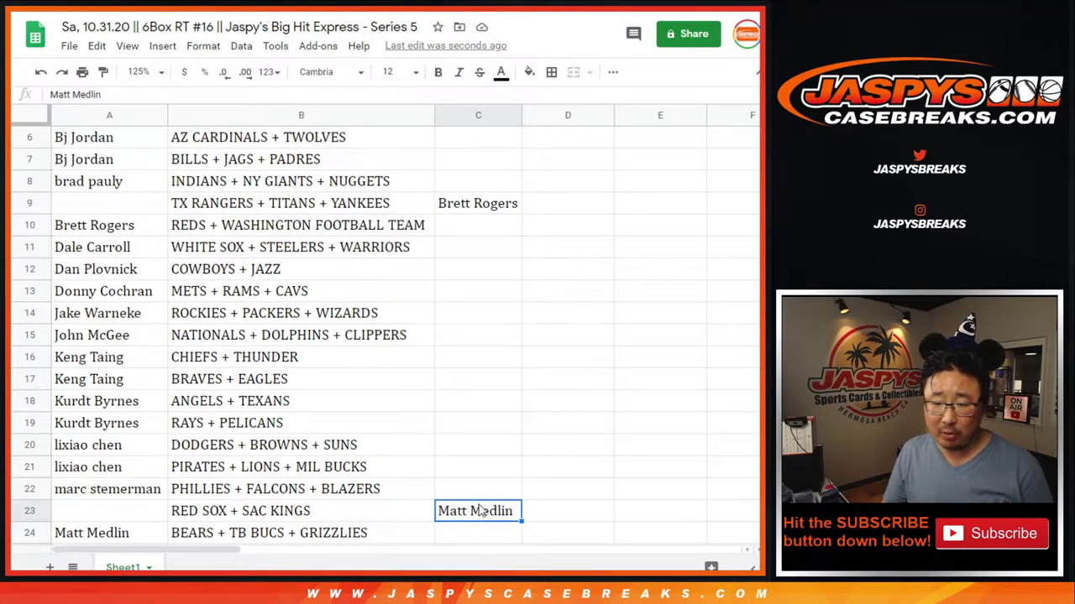
pyautogui.hotkey('ctrl', 'c')
pyautogui.click(143, 204)
pyautogui.hotkey('ctrl', 'v')
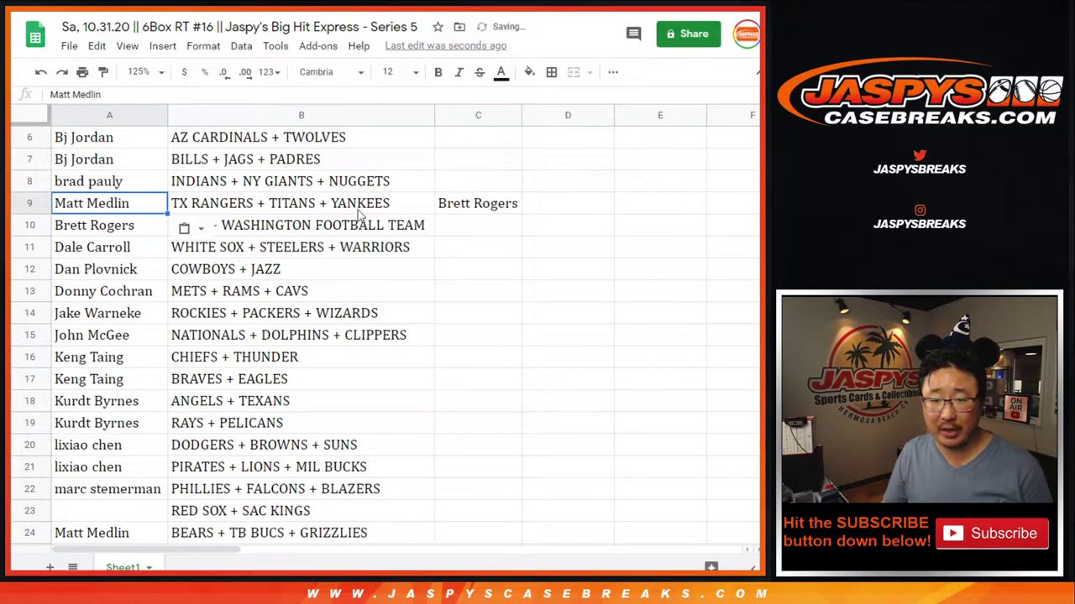
pyautogui.doubleClick(395, 204)
pyautogui.write('(')
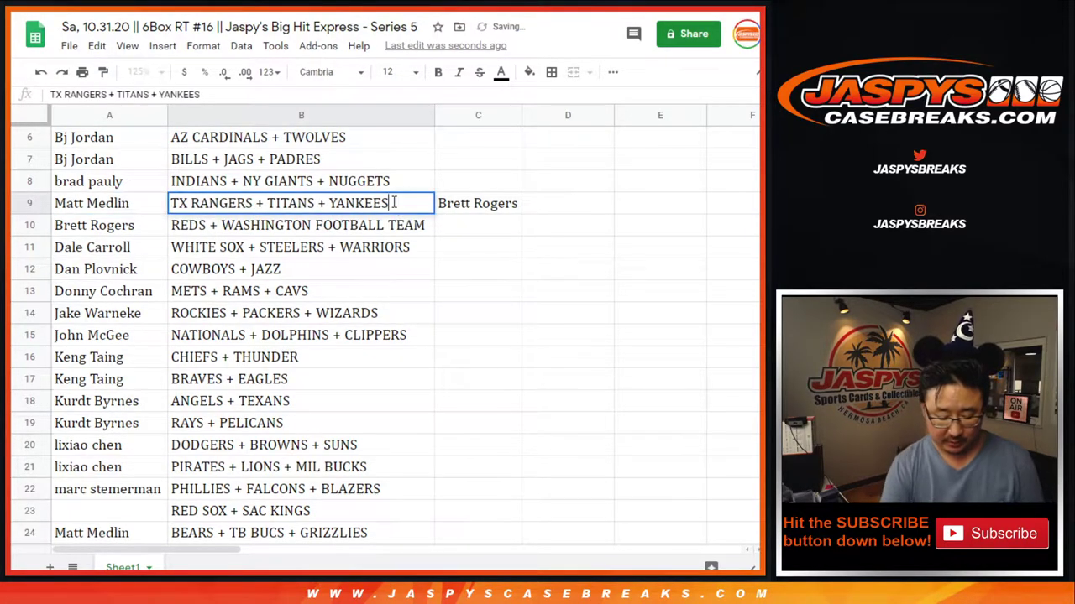
pyautogui.write('T)')
pyautogui.press('Return')
pyautogui.press('Up')
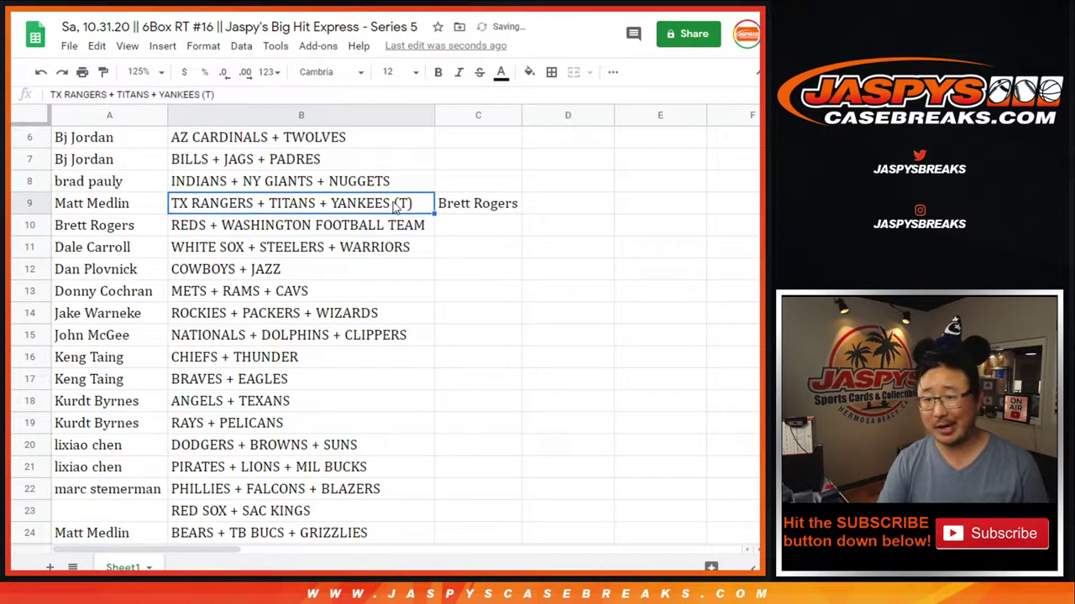
# Move the participant name from C9 to A23 and append "(T)" to the team combination in B23.
pyautogui.press('Right')
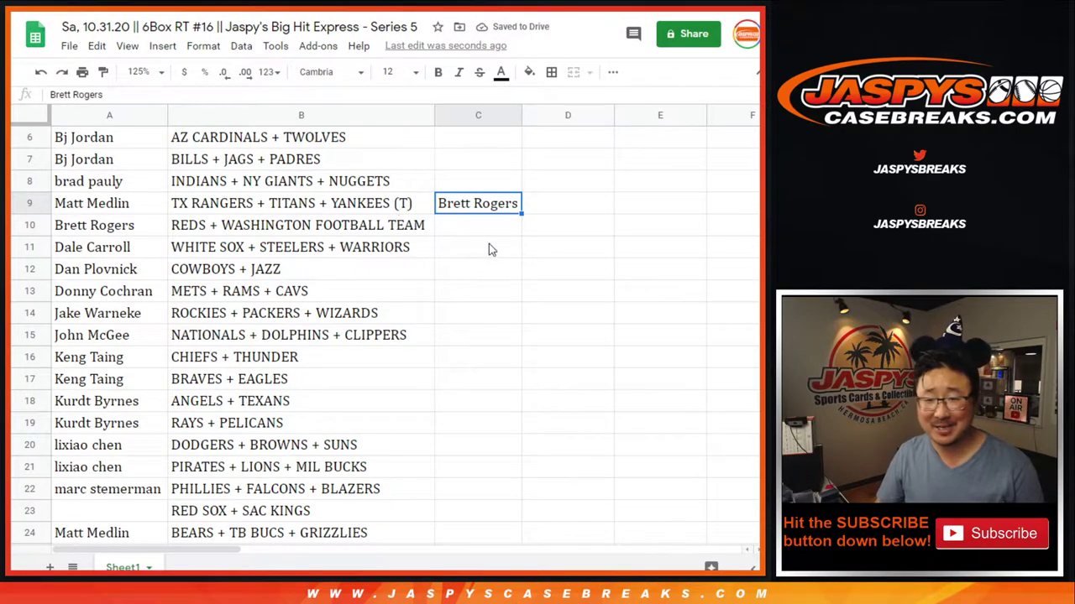
pyautogui.hotkey('ctrl', 'x')
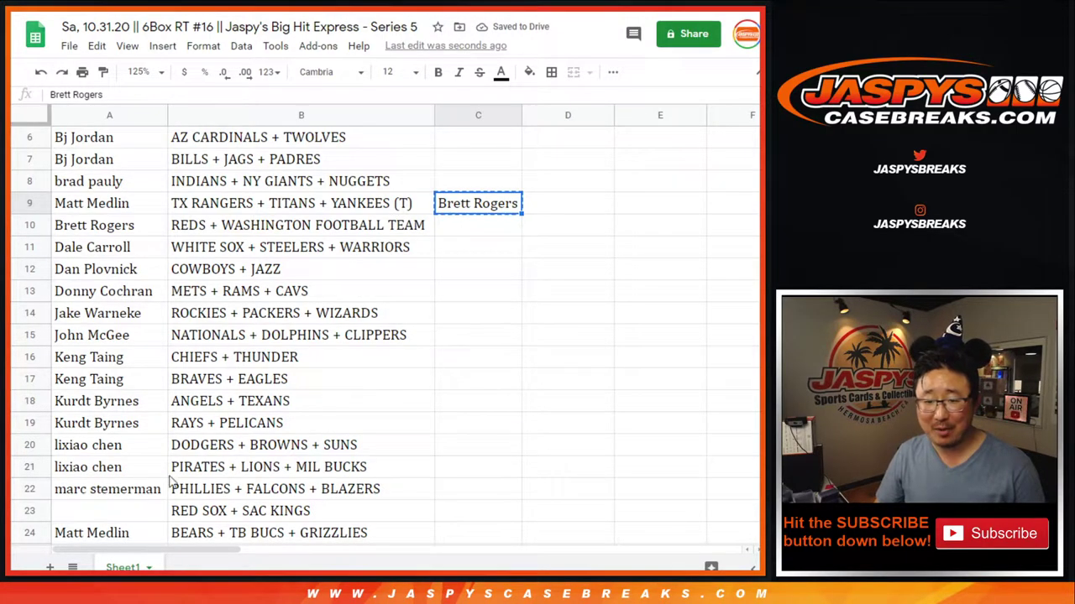
pyautogui.click(124, 518)
pyautogui.hotkey('ctrl', 'v')
pyautogui.press('Right')
pyautogui.press('Return')
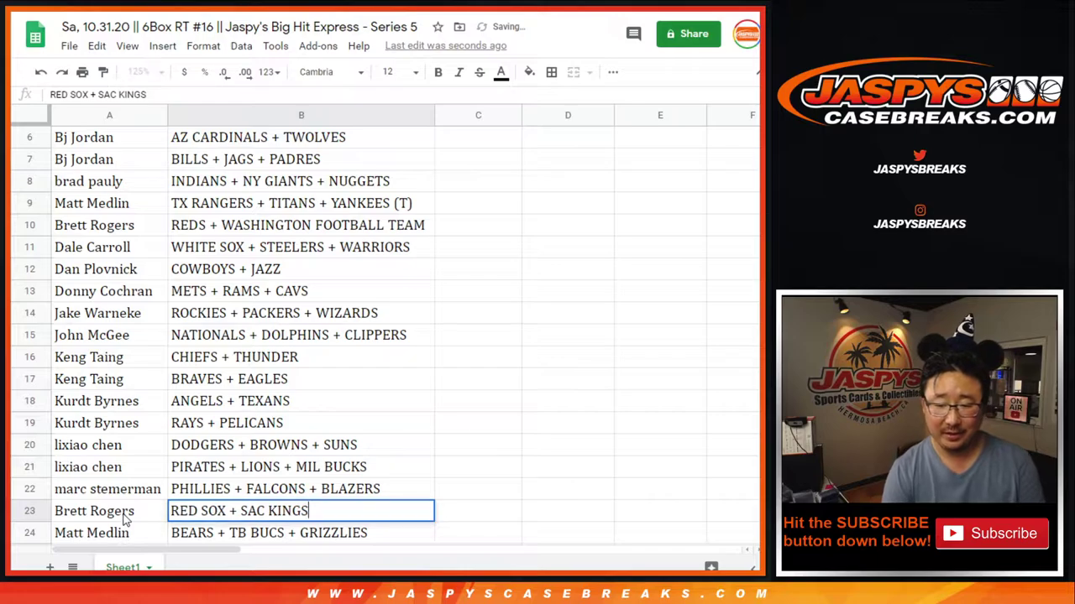
pyautogui.write('(T)')
pyautogui.press('Return')
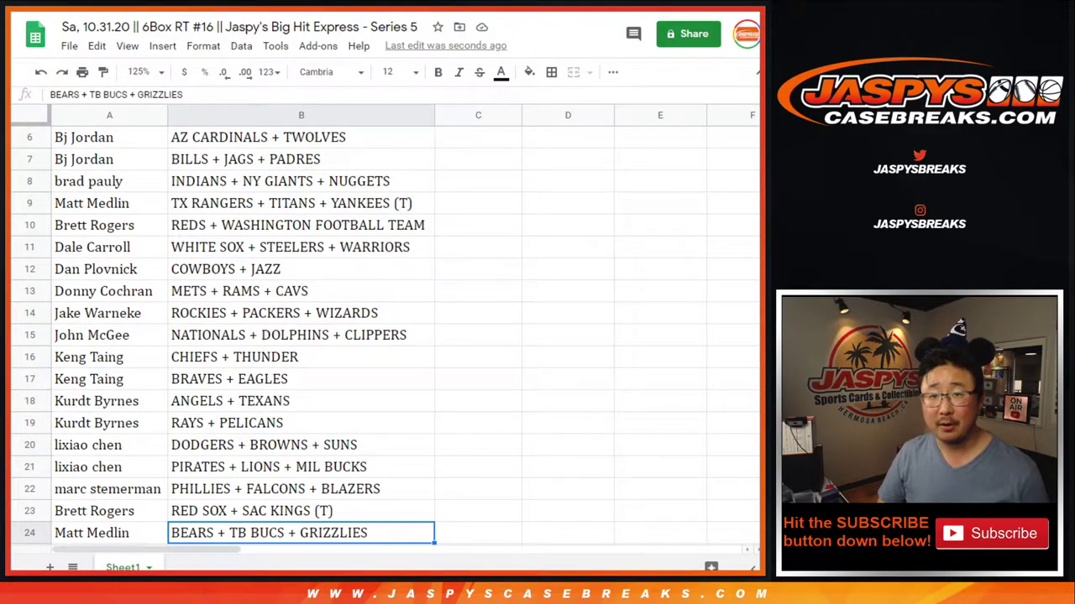
pyautogui.hotkey('alt', 'Tab')
pyautogui.hotkey('alt', 'Tab')
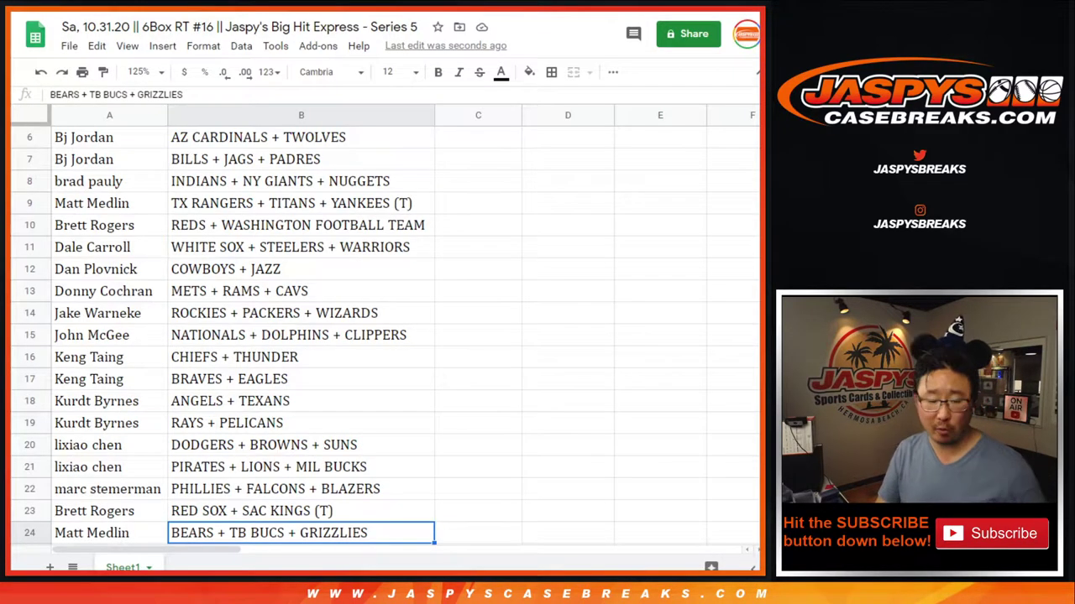